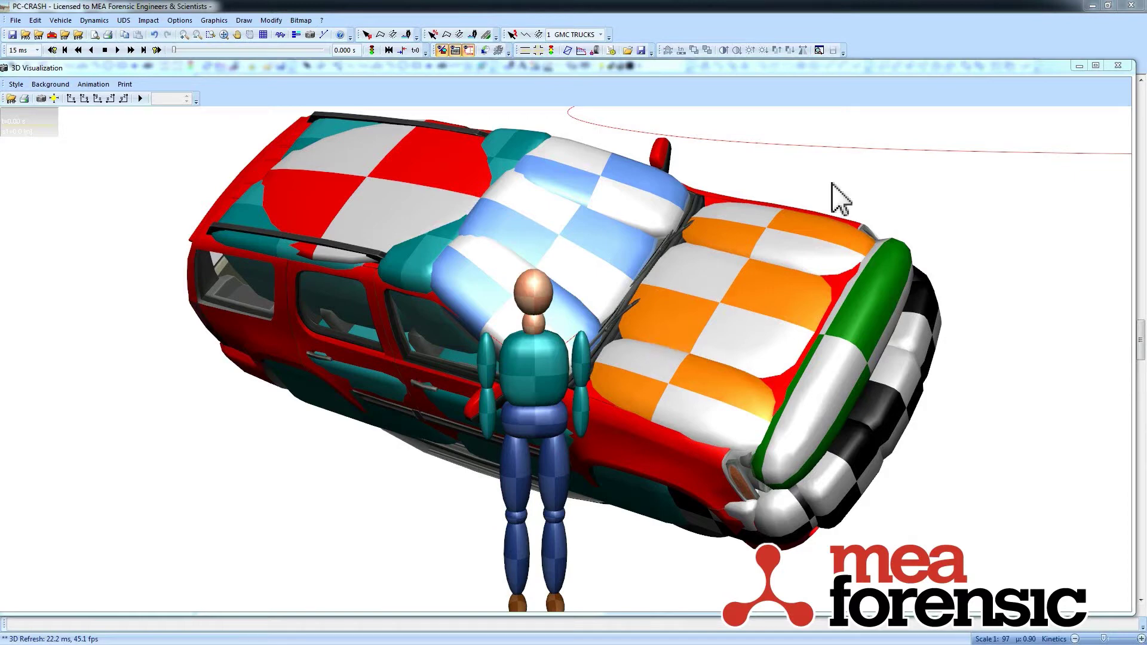
- Close the current 3D view, bring the Rolling ped hit roll MB project forward, and close its truck 3D view
click(1118, 65)
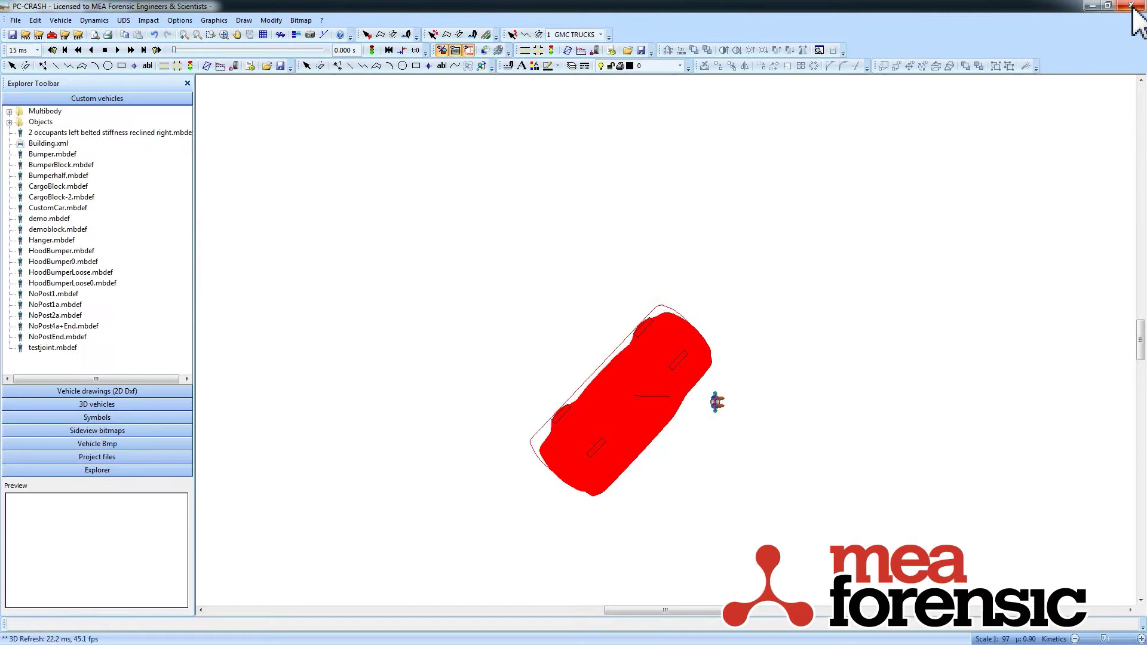
click(1132, 5)
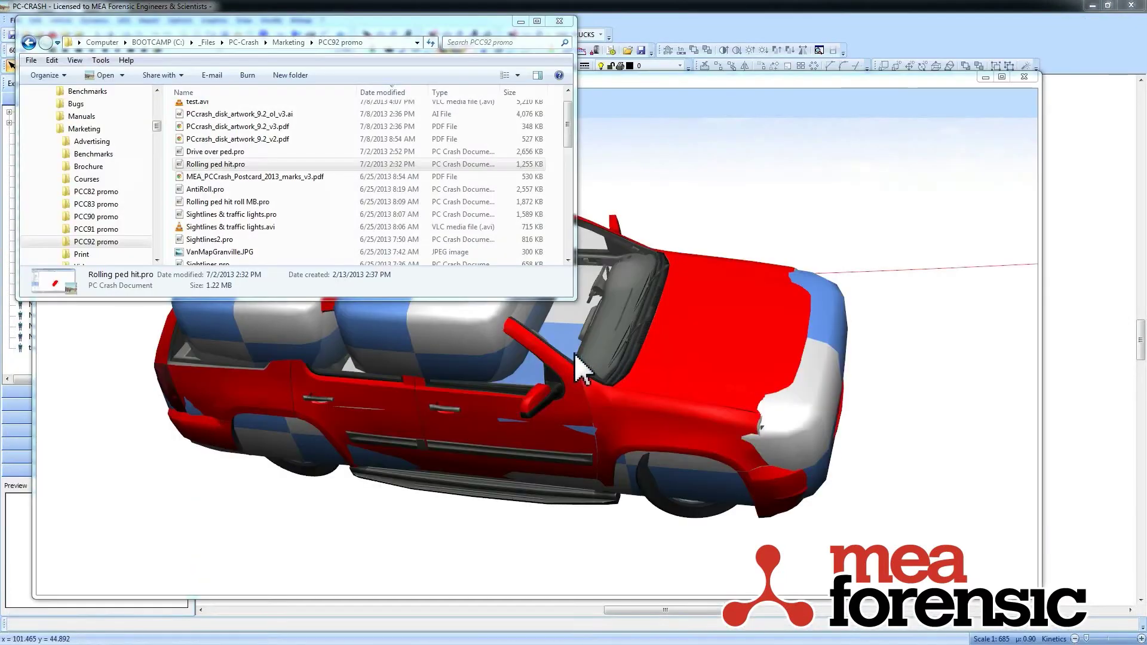
click(678, 38)
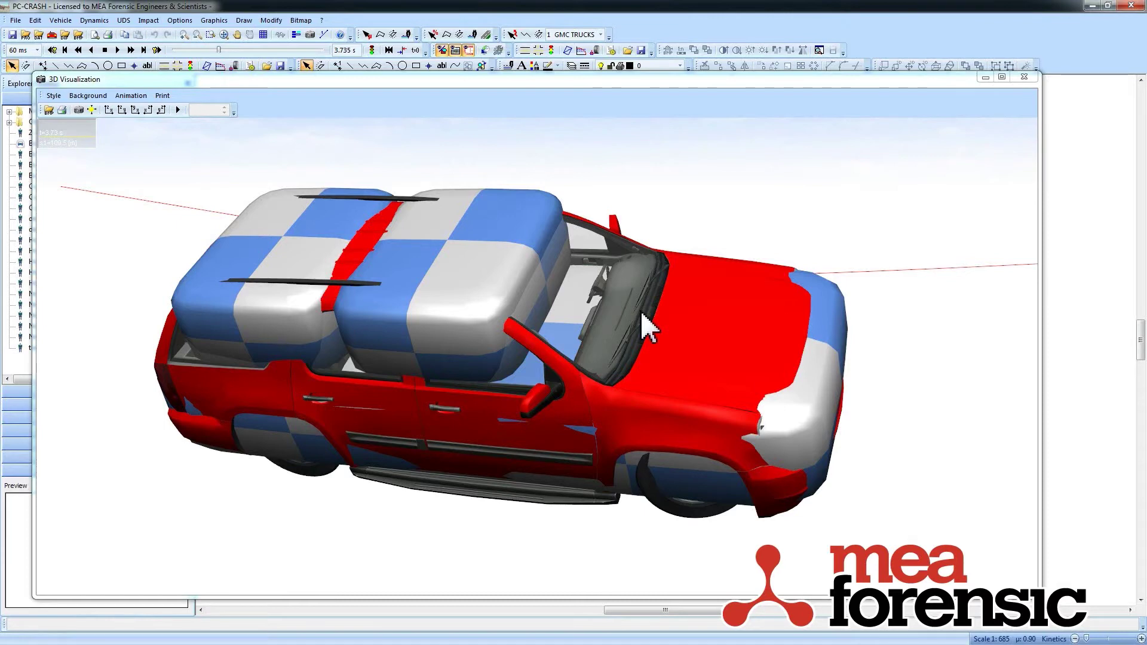
click(1025, 78)
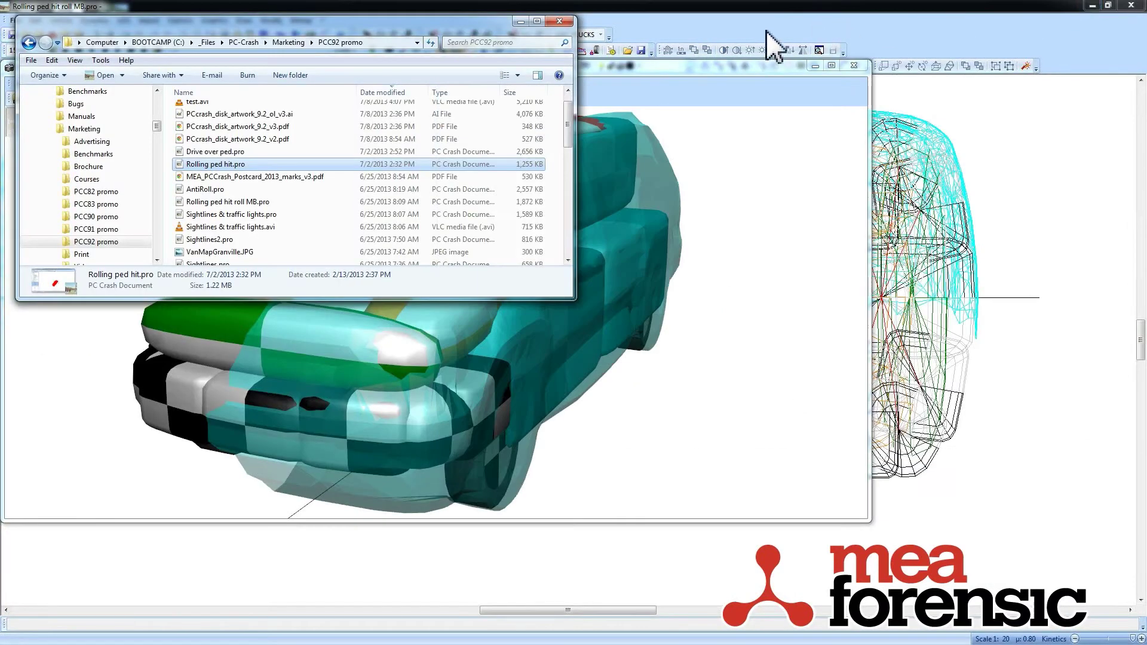
- Rotate the GMC truck's 3D view to a more front-on angle, then close it
click(770, 43)
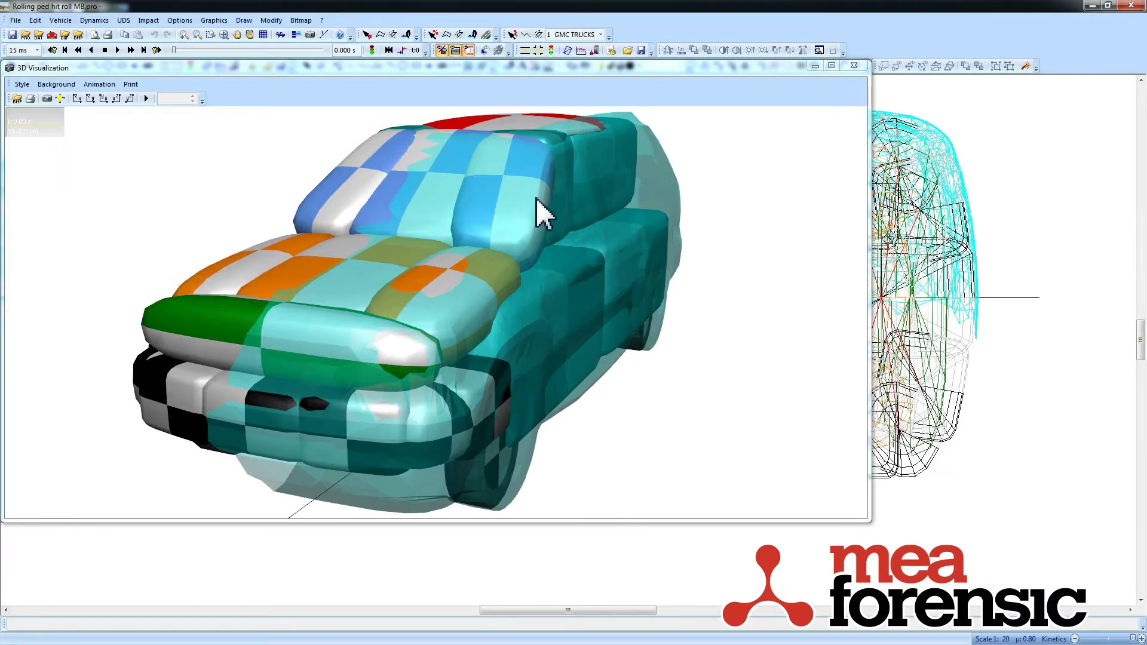
drag(608, 242, 432, 287)
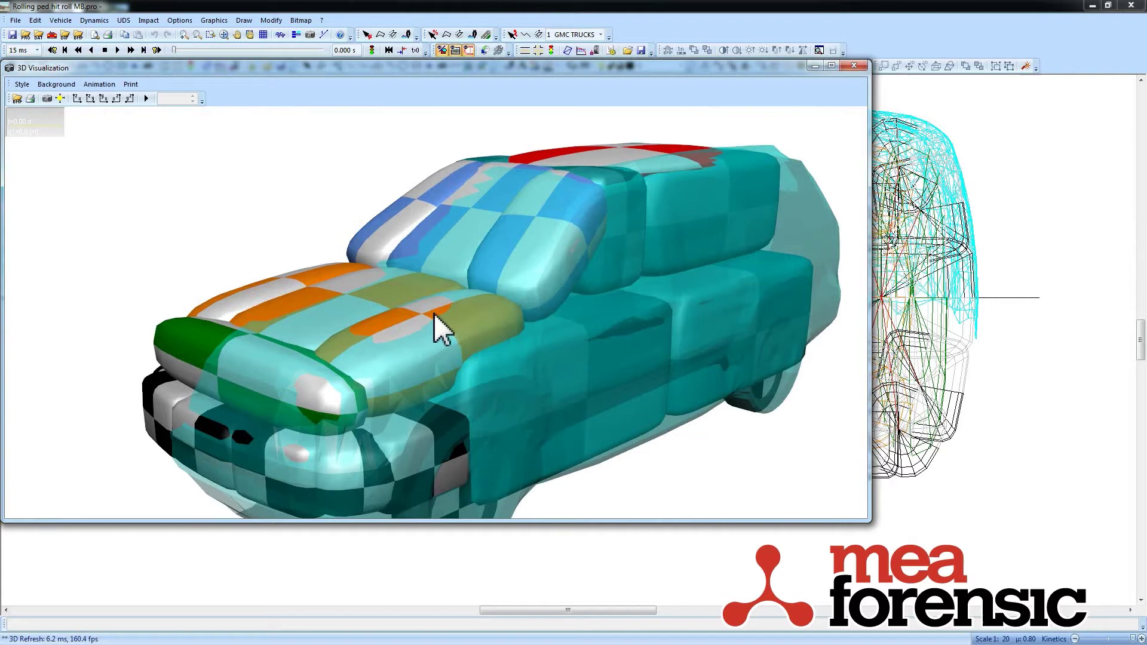
click(855, 65)
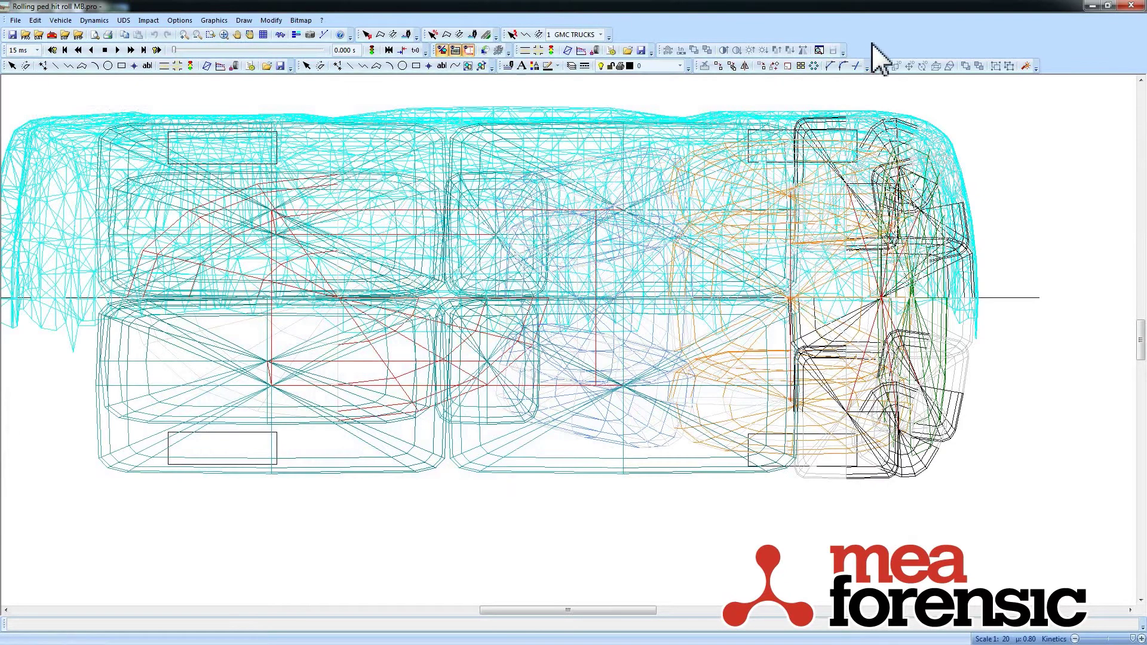
double_click(734, 189)
click(620, 419)
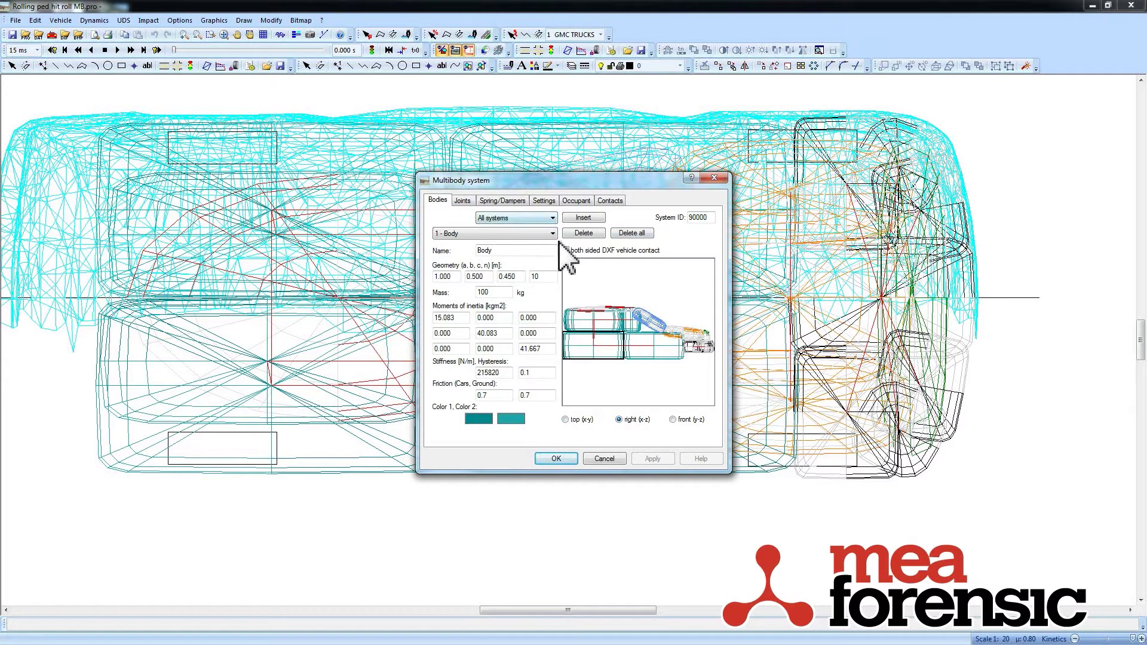
click(541, 202)
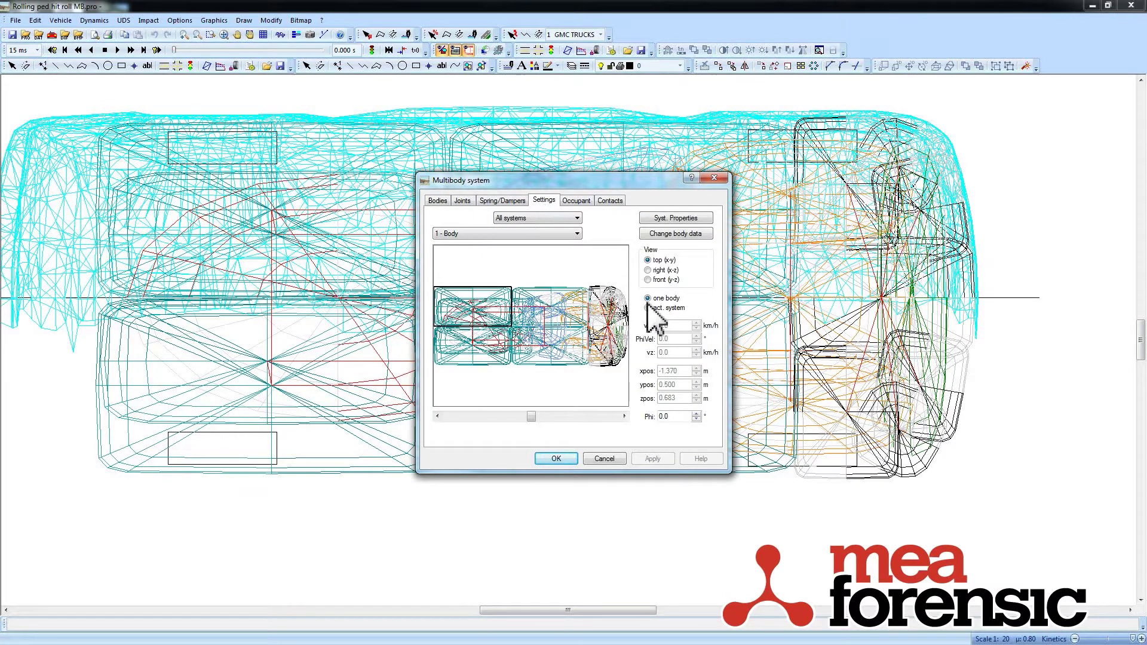
click(650, 270)
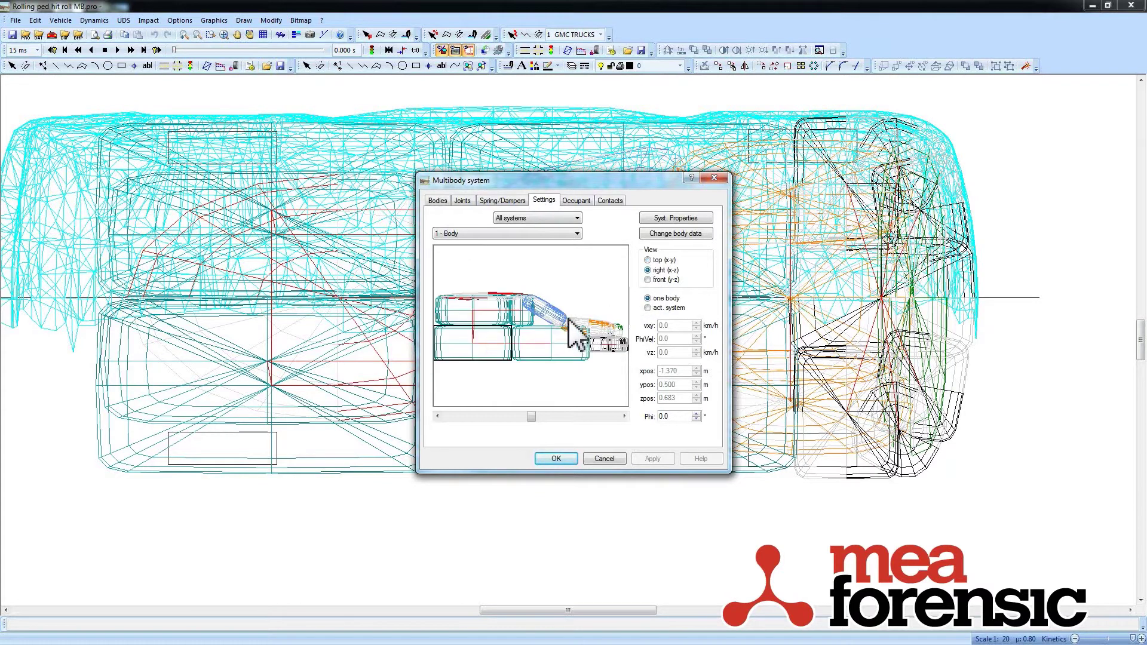
click(438, 200)
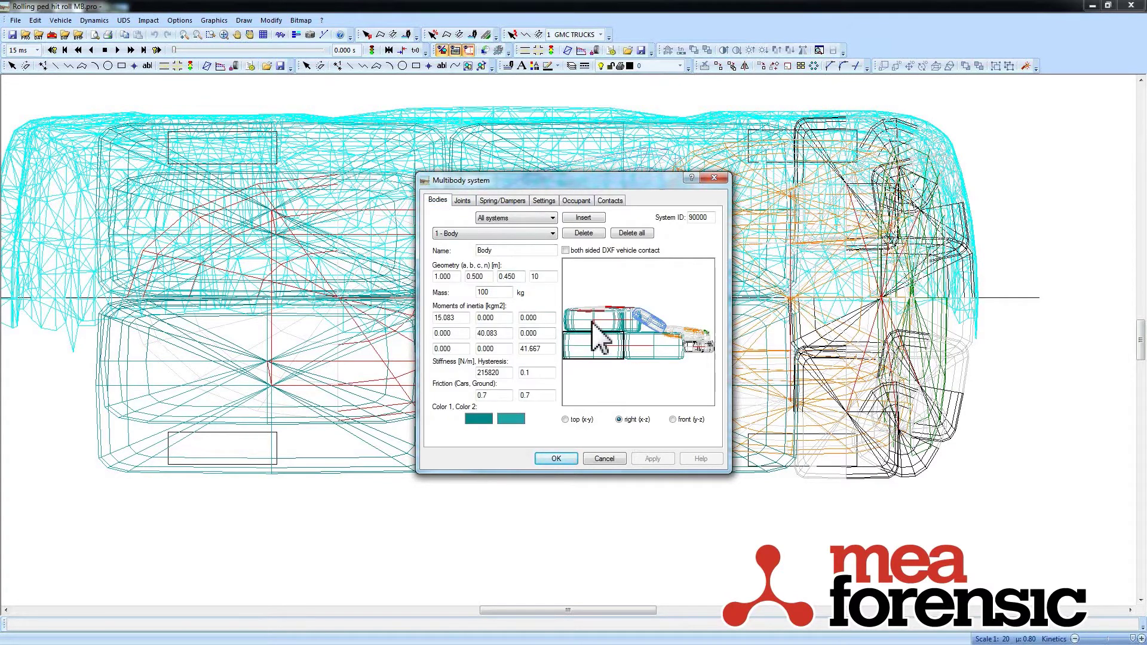
click(592, 323)
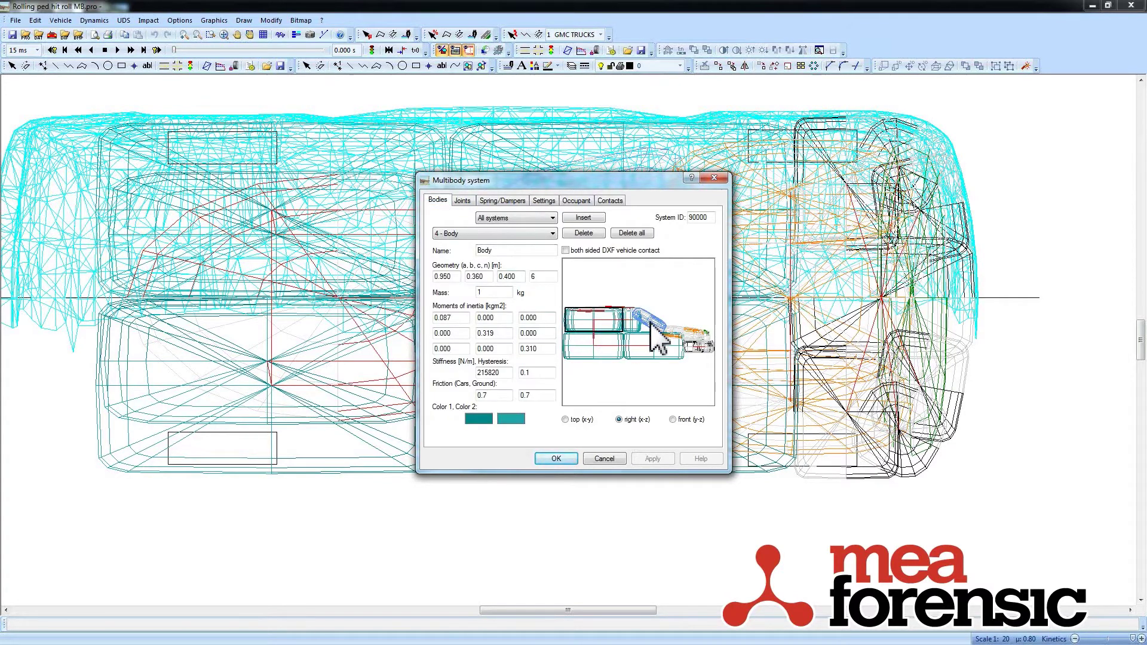
click(674, 419)
click(656, 373)
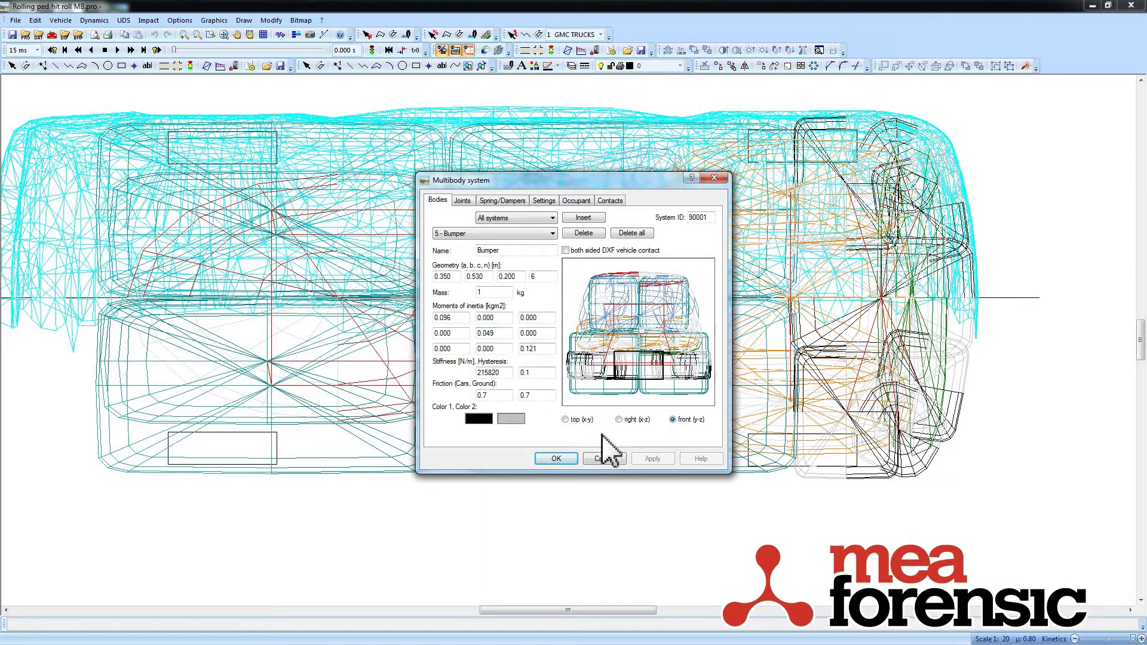
- Dismiss the multibody properties, cancel a File > Export > Vehicle save, and quit PC-Crash without saving
click(606, 459)
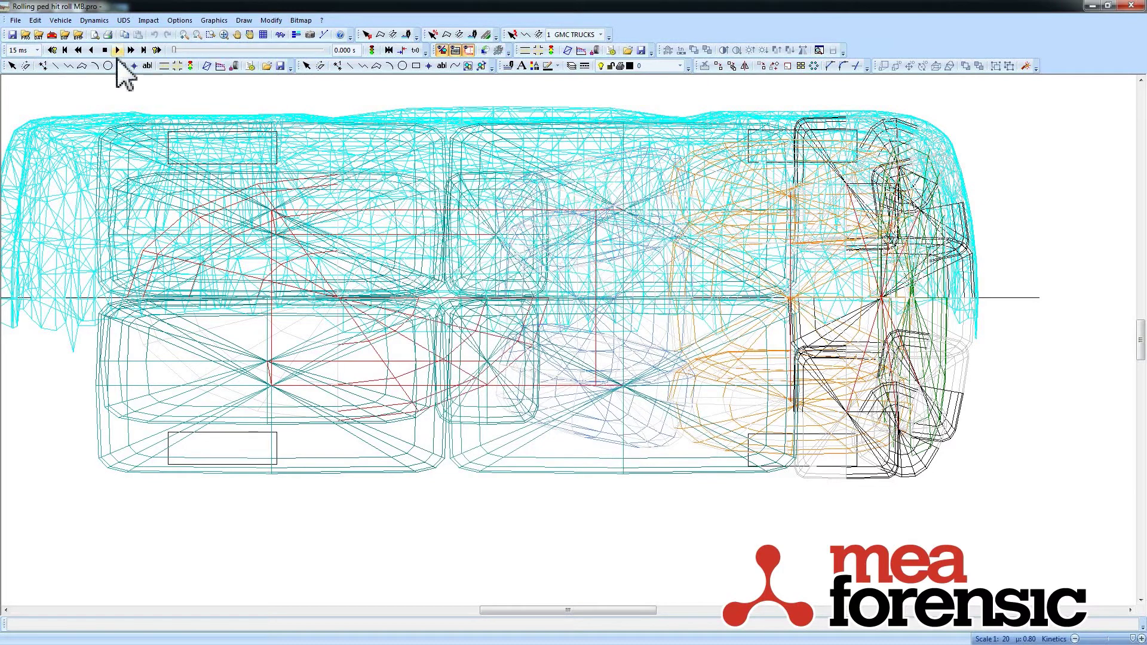
click(15, 20)
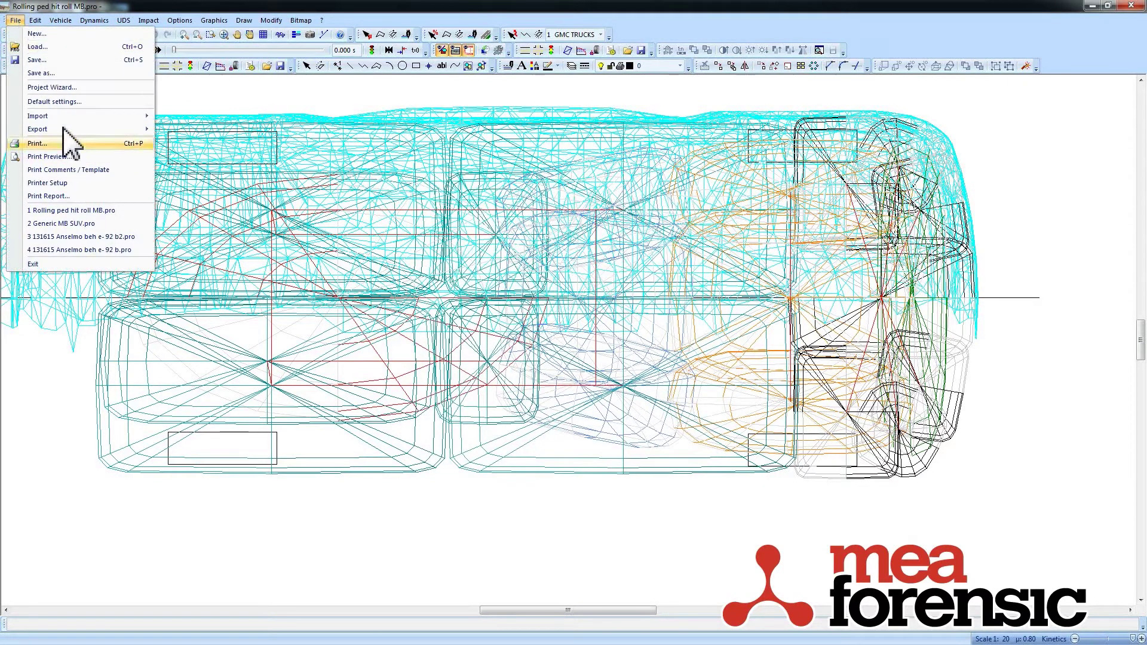
mouse_move(66, 129)
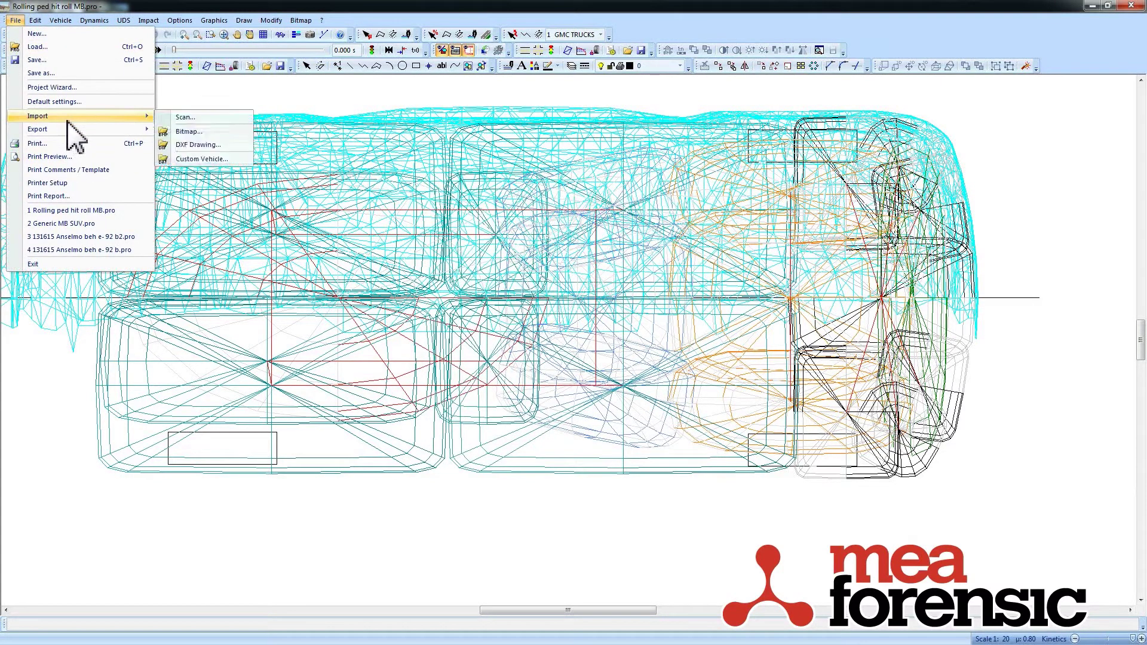
click(201, 158)
key(Tab)
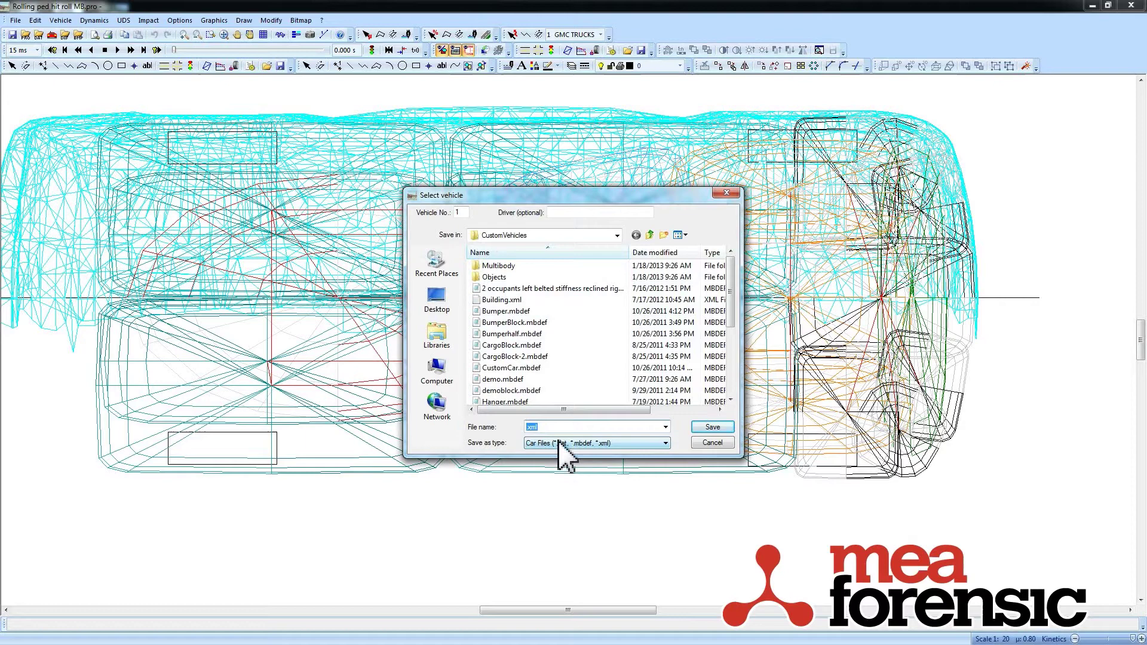
click(723, 444)
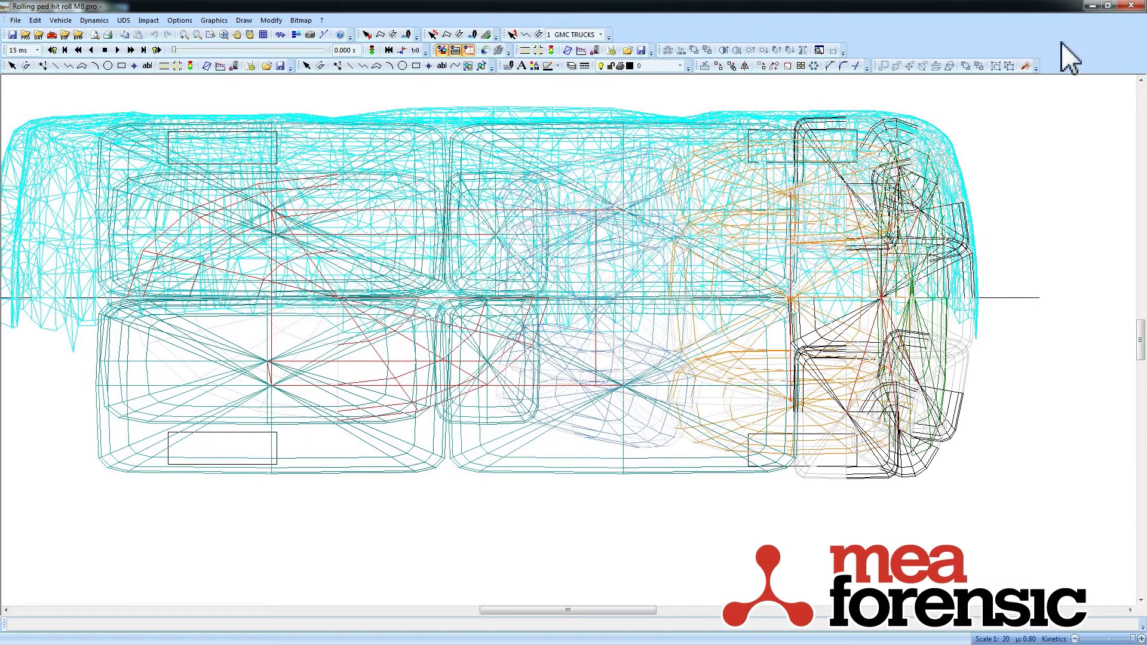
click(1131, 5)
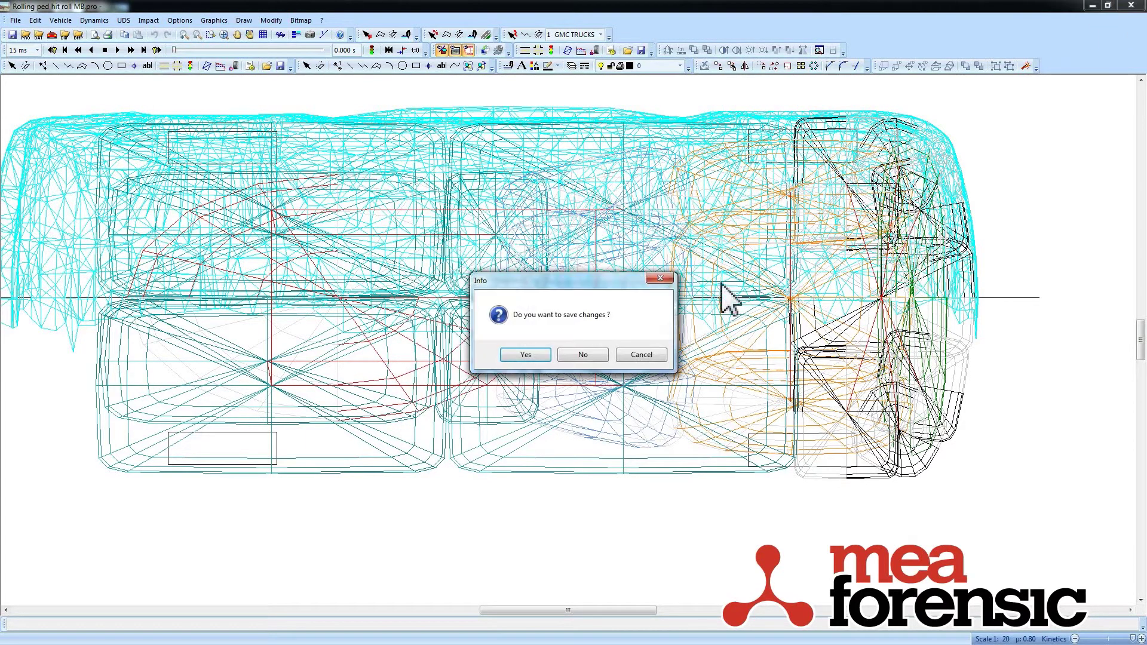
click(590, 355)
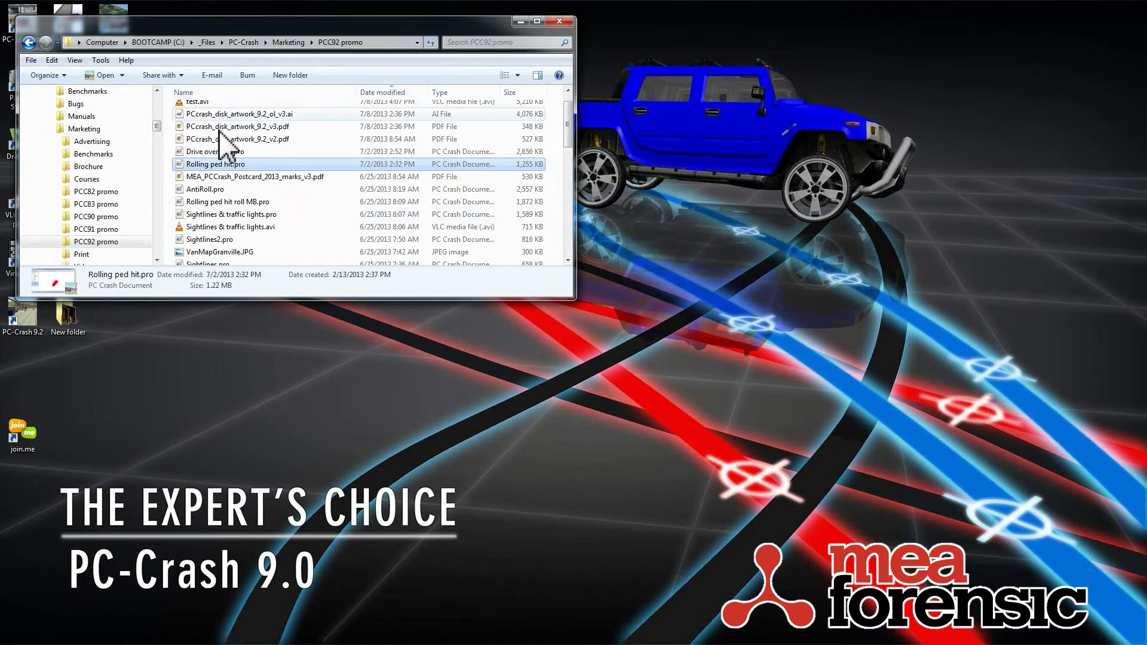
- Reset time to 0 s and drop GenericSUVFull.mbdef from the Multibody cars folder onto the red vehicle
click(560, 20)
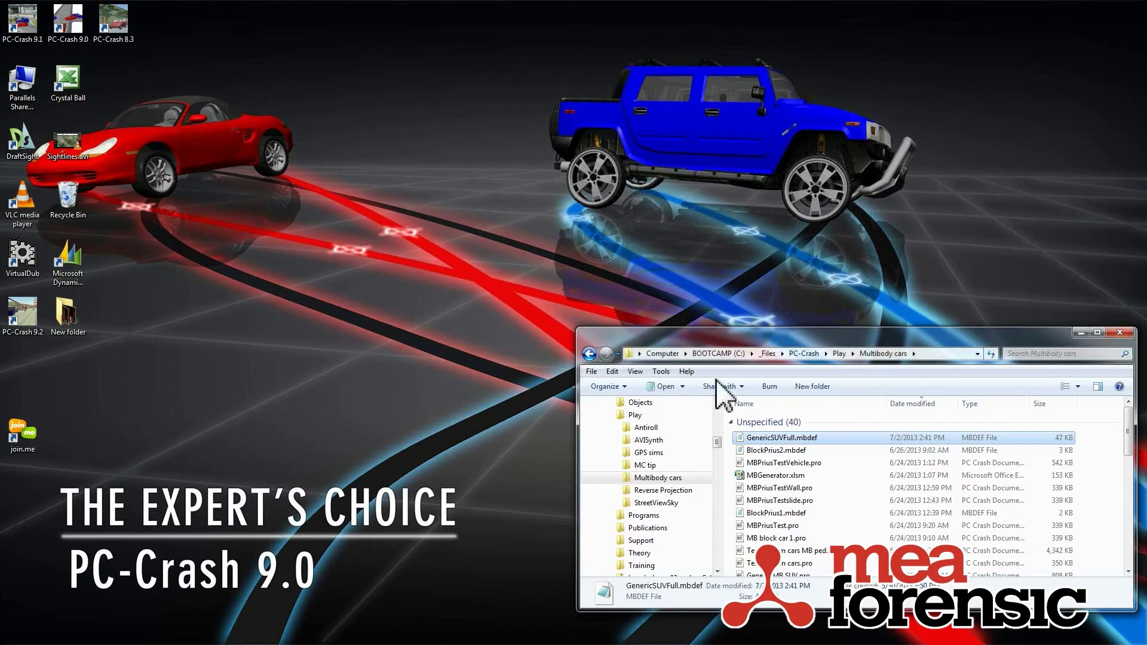
click(788, 441)
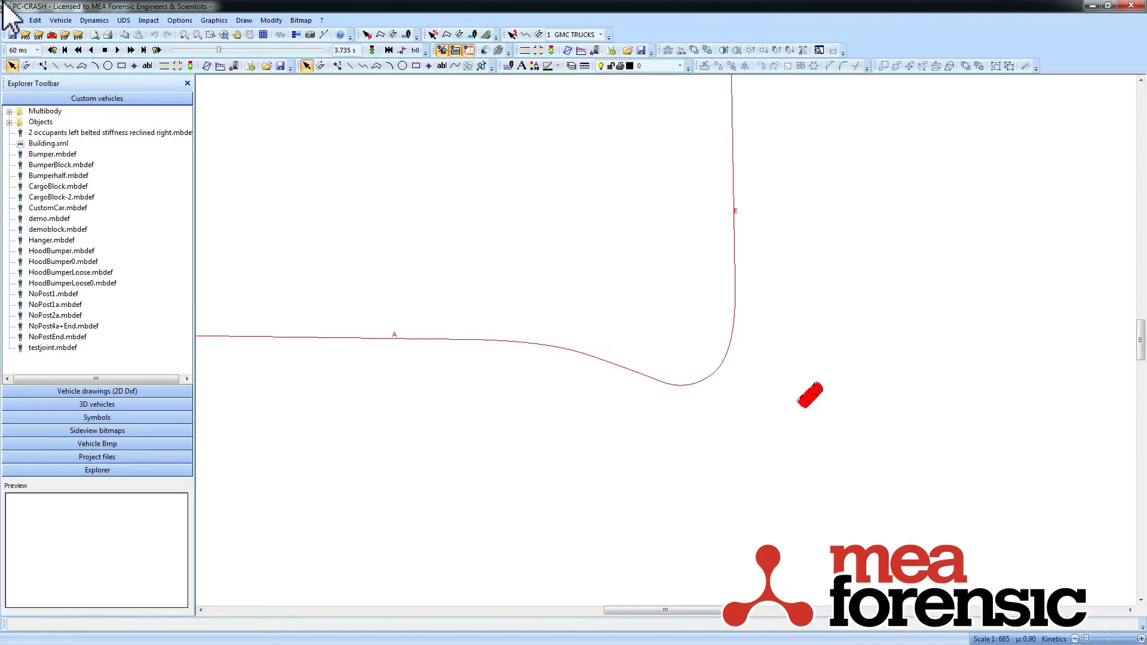
click(104, 50)
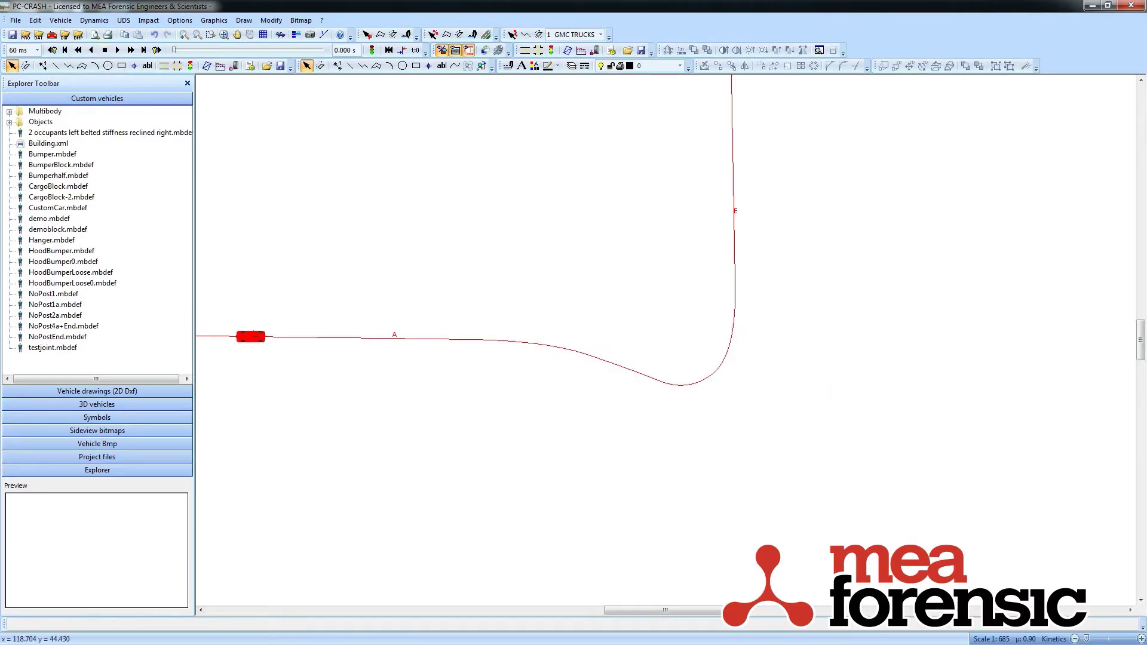
key(alt+Tab)
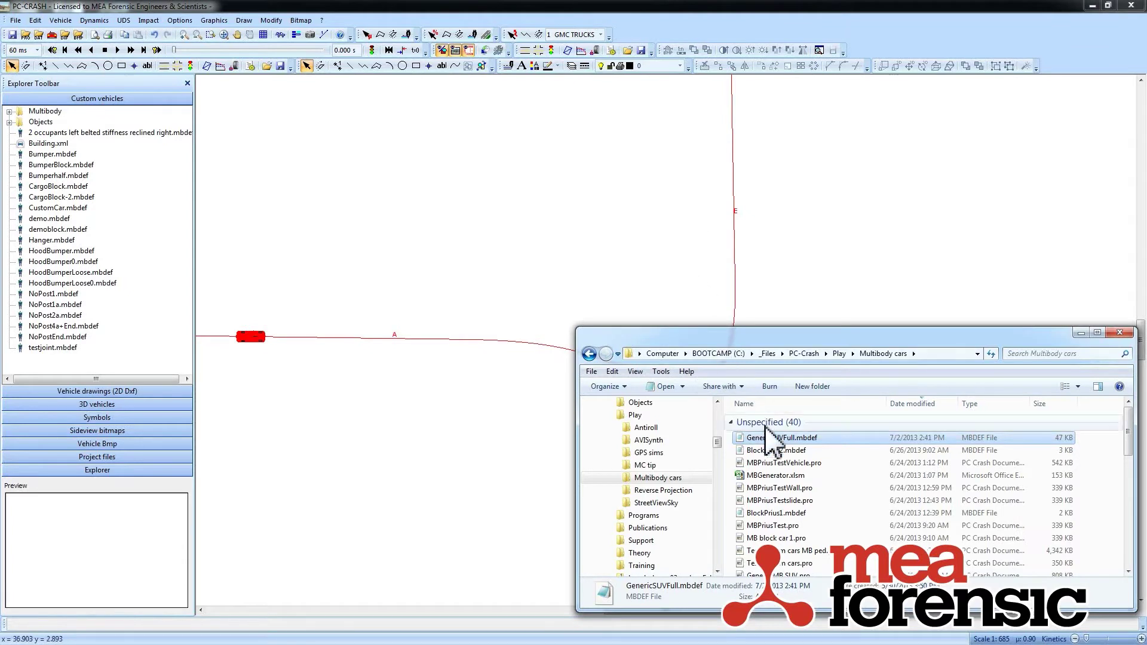
drag(767, 438, 254, 339)
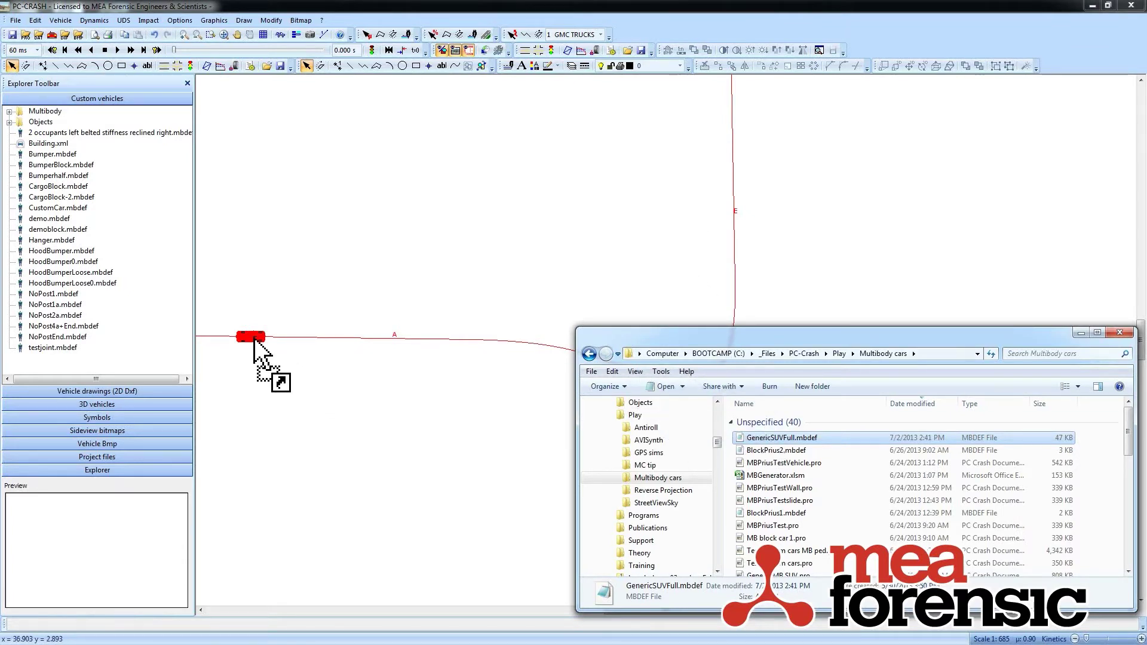
drag(254, 339, 255, 343)
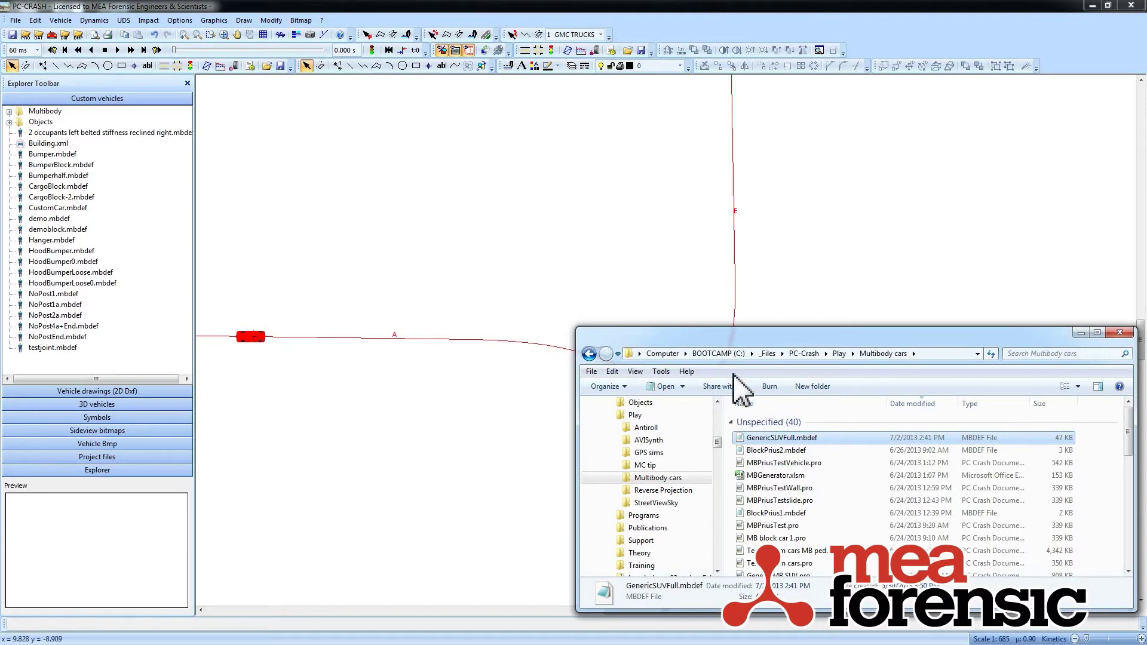
click(1081, 333)
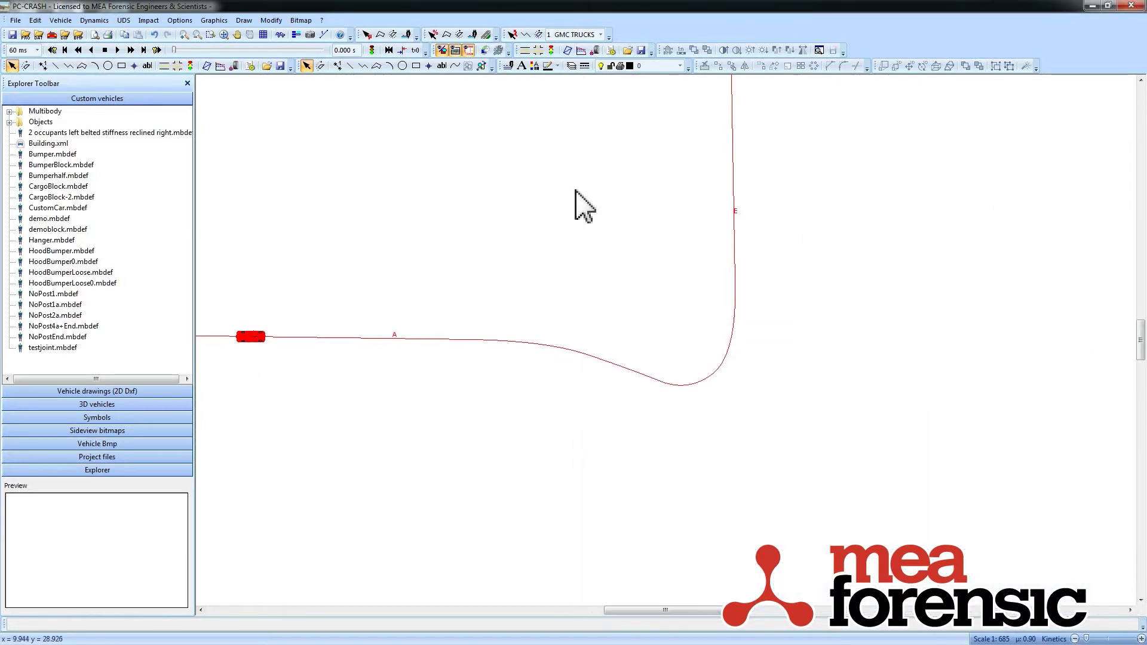
- In 3D, play the SUV's motion and scrub around 3.7 s into its rollover to inspect the ellipsoids
click(95, 35)
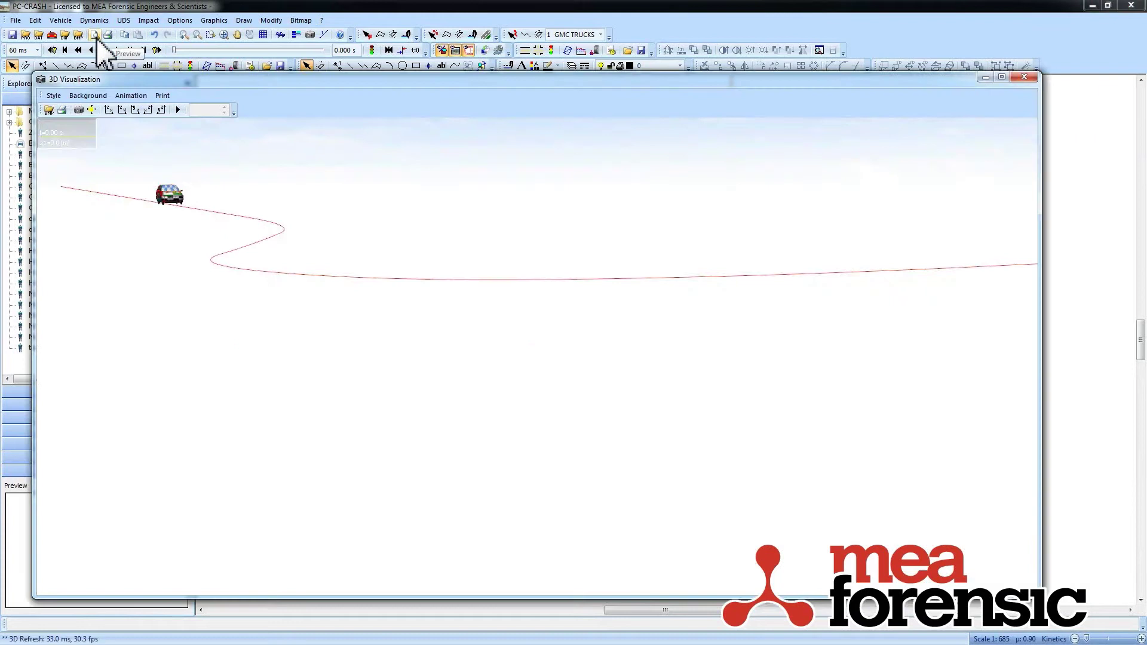
click(130, 51)
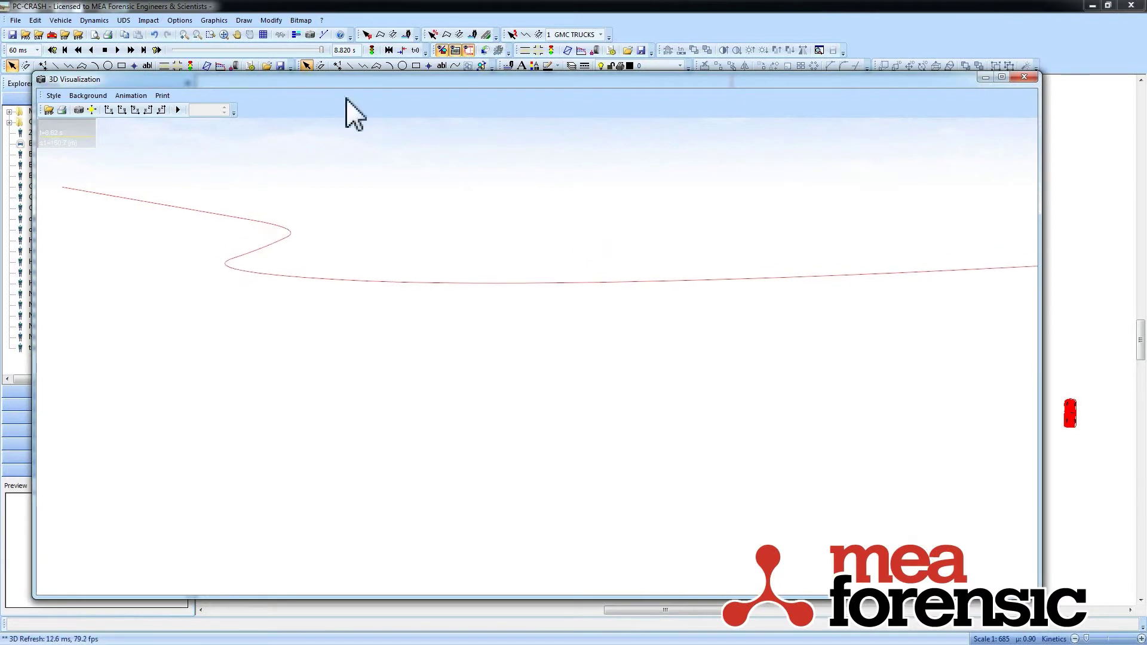
drag(322, 50, 238, 51)
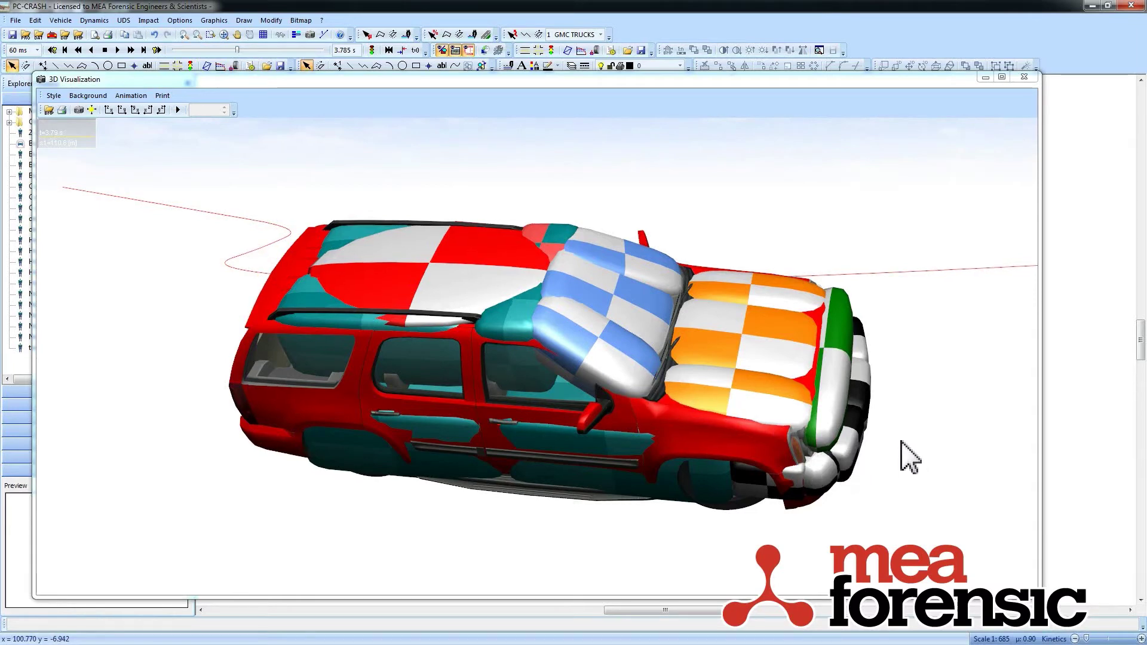
drag(909, 456, 813, 334)
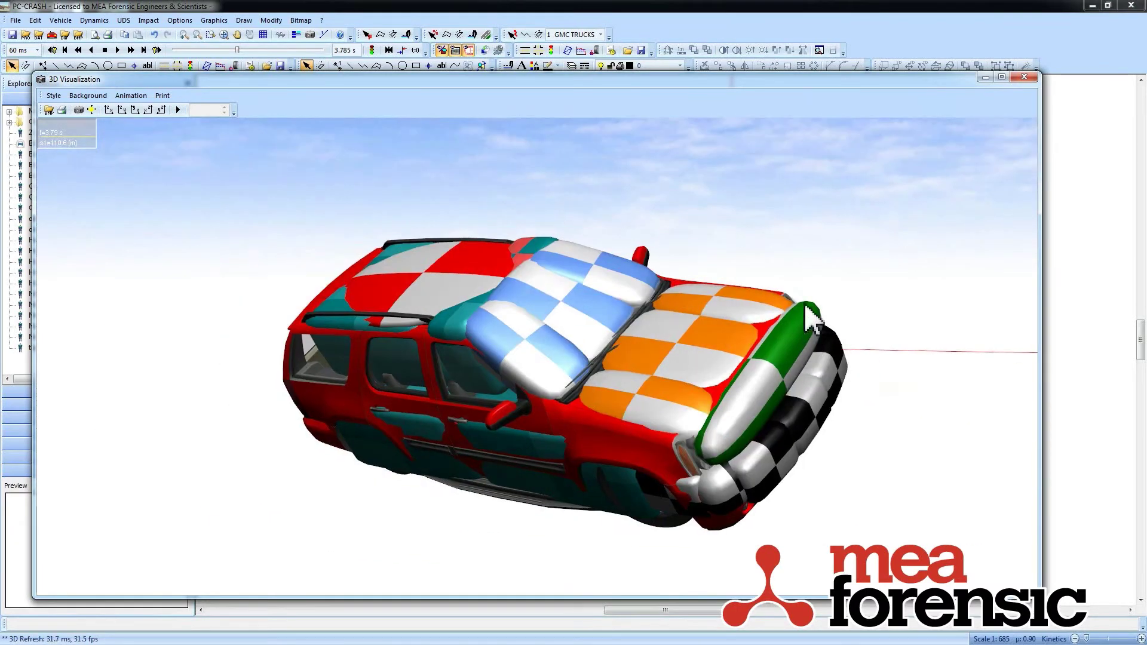
scroll(711, 273, down, 3)
scroll(720, 286, down, 3)
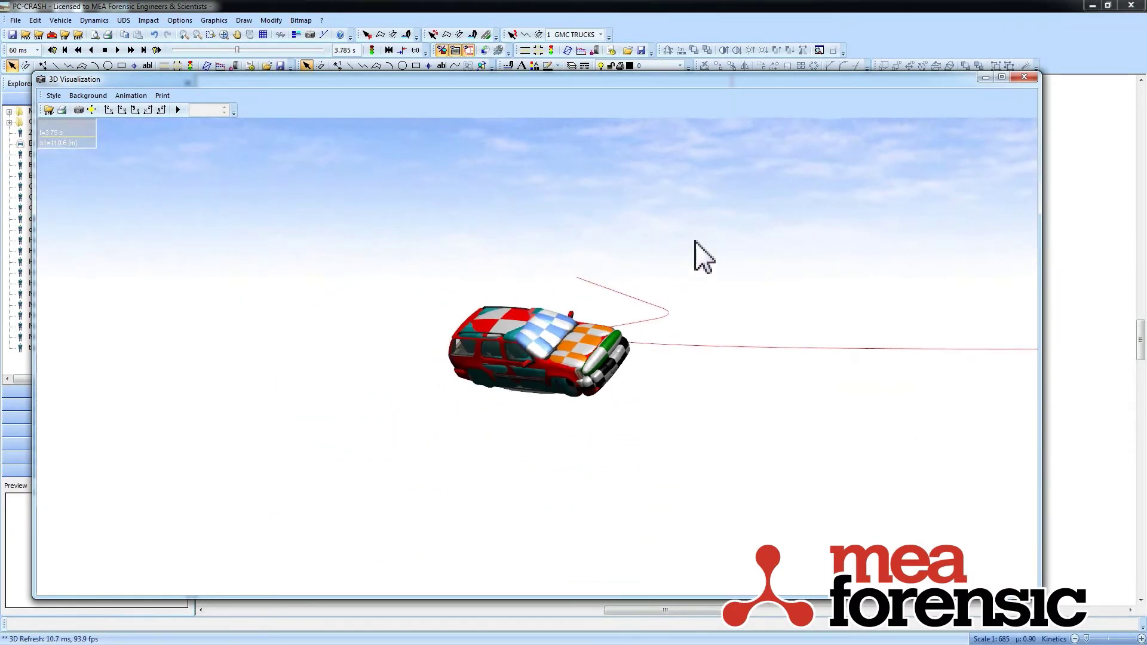
drag(237, 50, 225, 90)
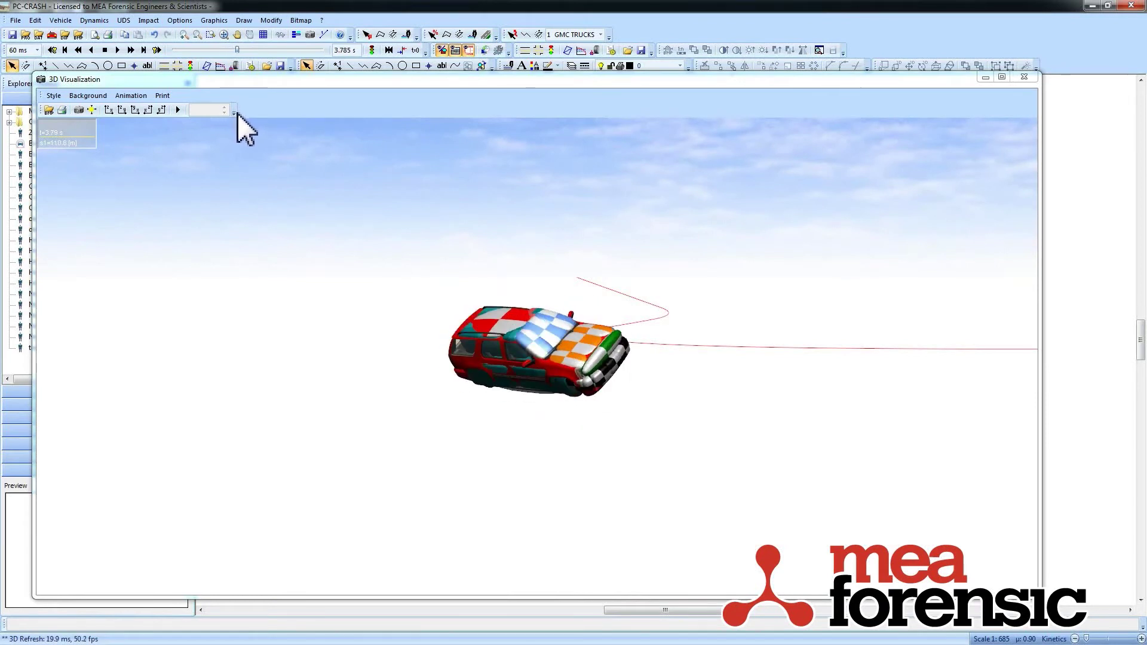
scroll(544, 410, up, 5)
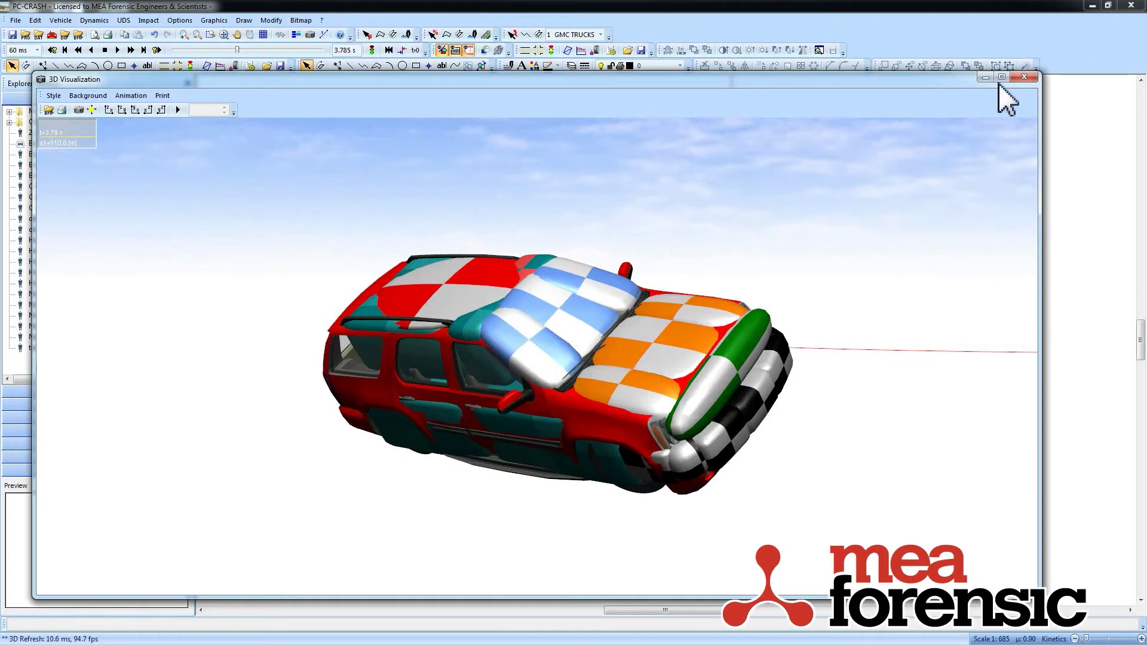
- Close the 3D view and return the simulation to its start, keeping vehicles at their current positions
click(1024, 77)
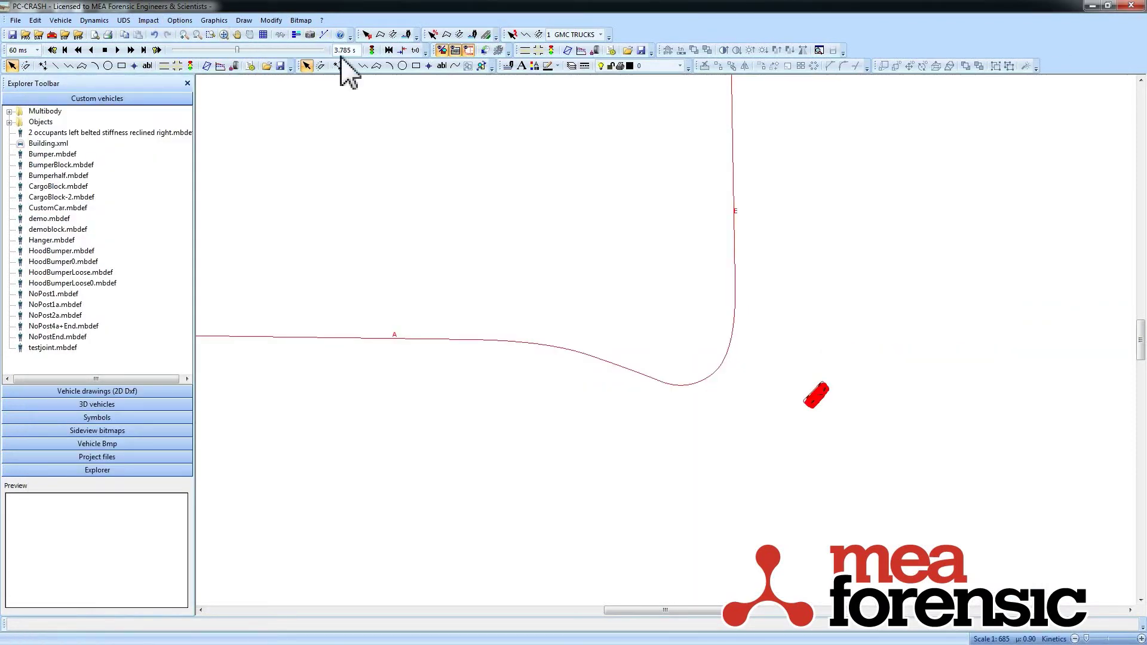
click(389, 50)
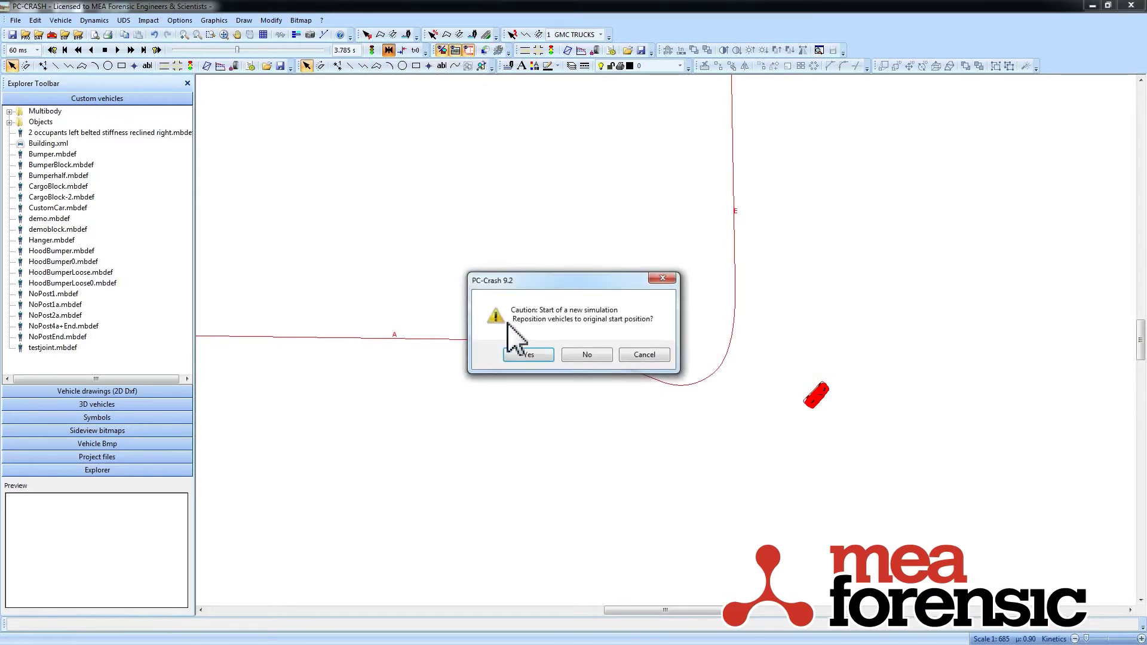
click(588, 355)
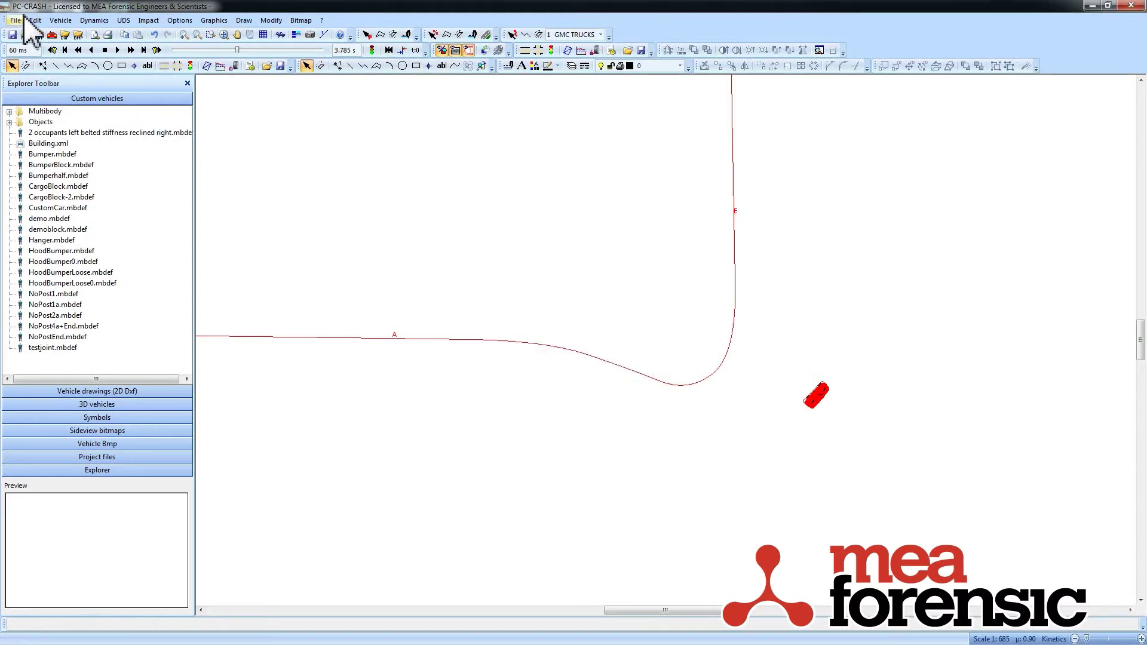
- Place Pedestrian 20110404.mbdef from Multibody > Pedestrians beside the red SUV and check it in 3D
click(9, 112)
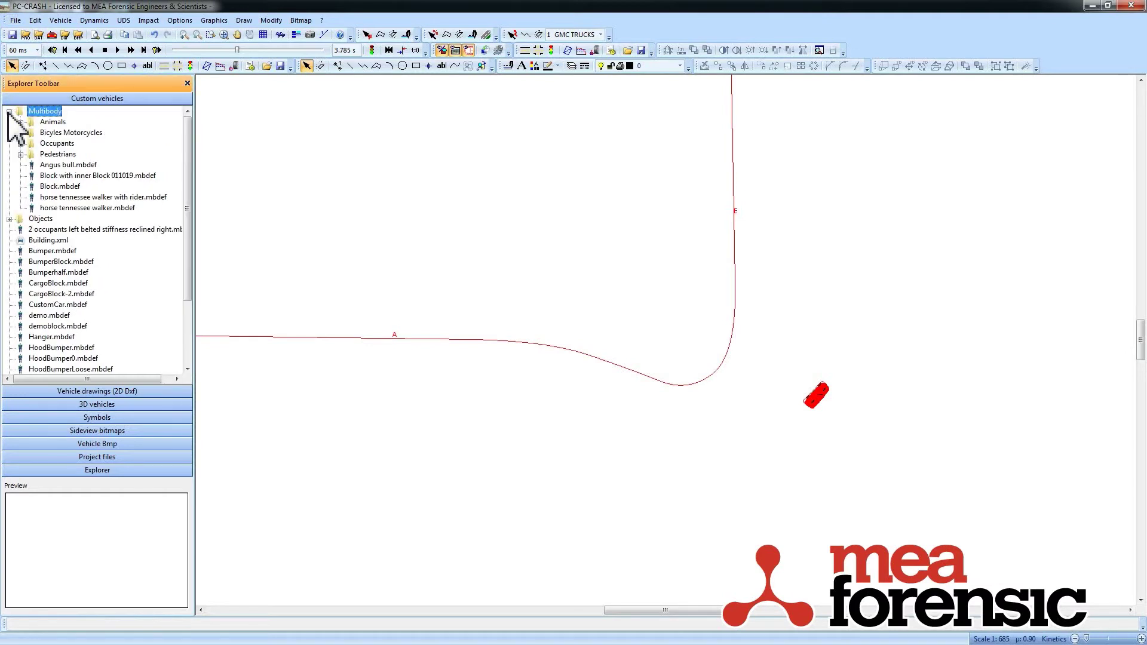
click(20, 155)
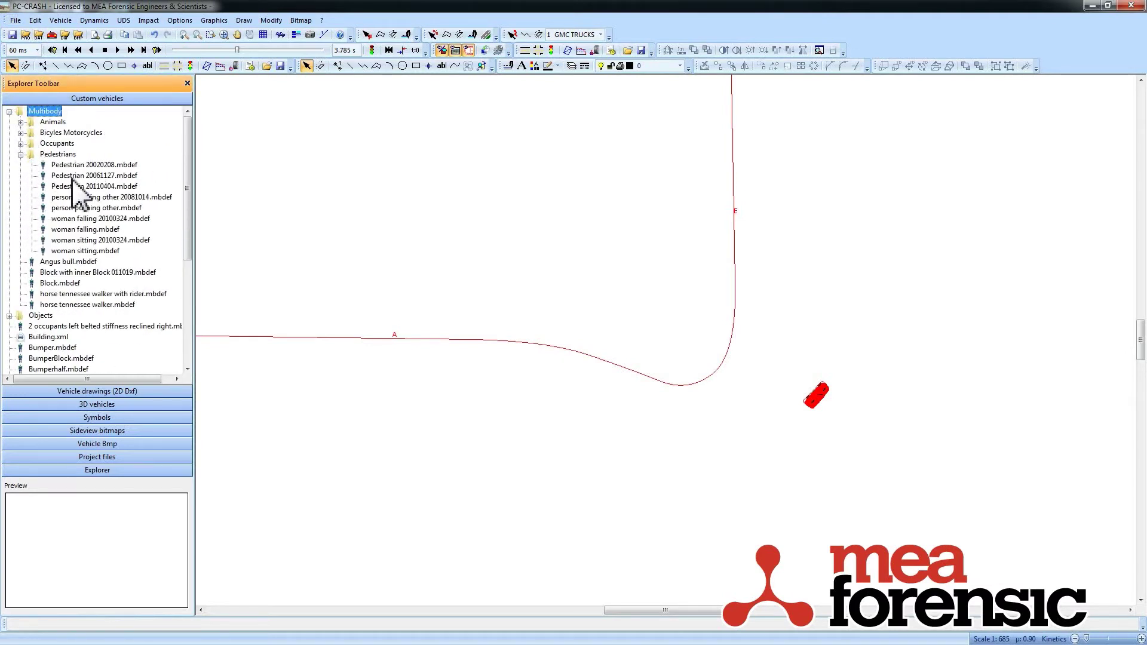
click(70, 188)
drag(71, 190, 836, 399)
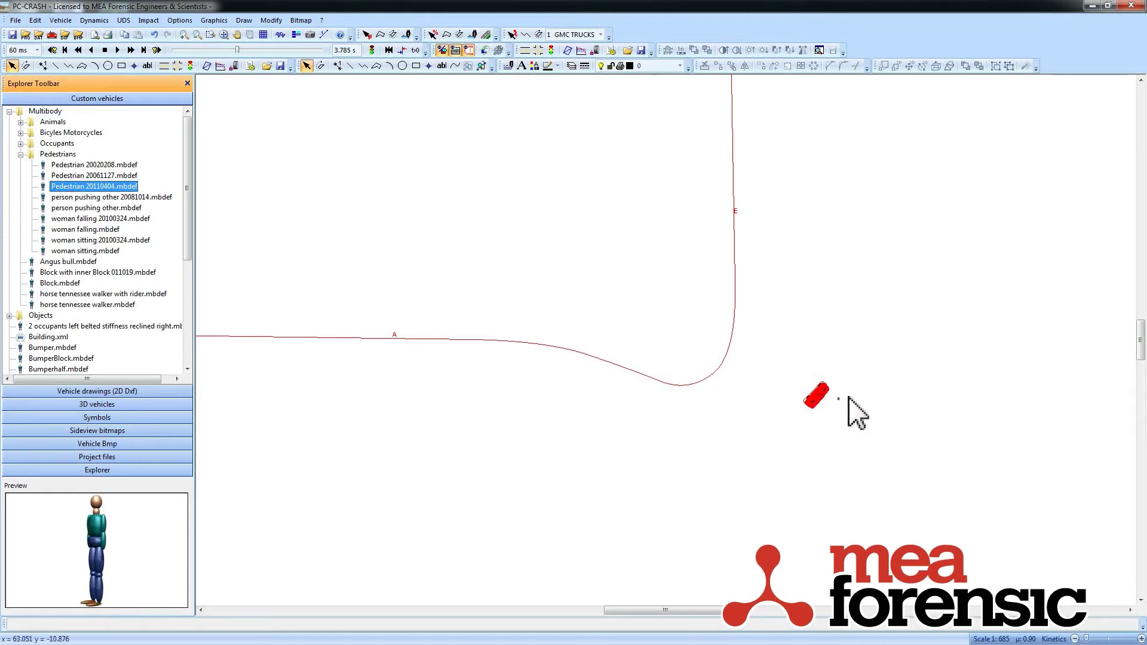
click(822, 397)
key(F3)
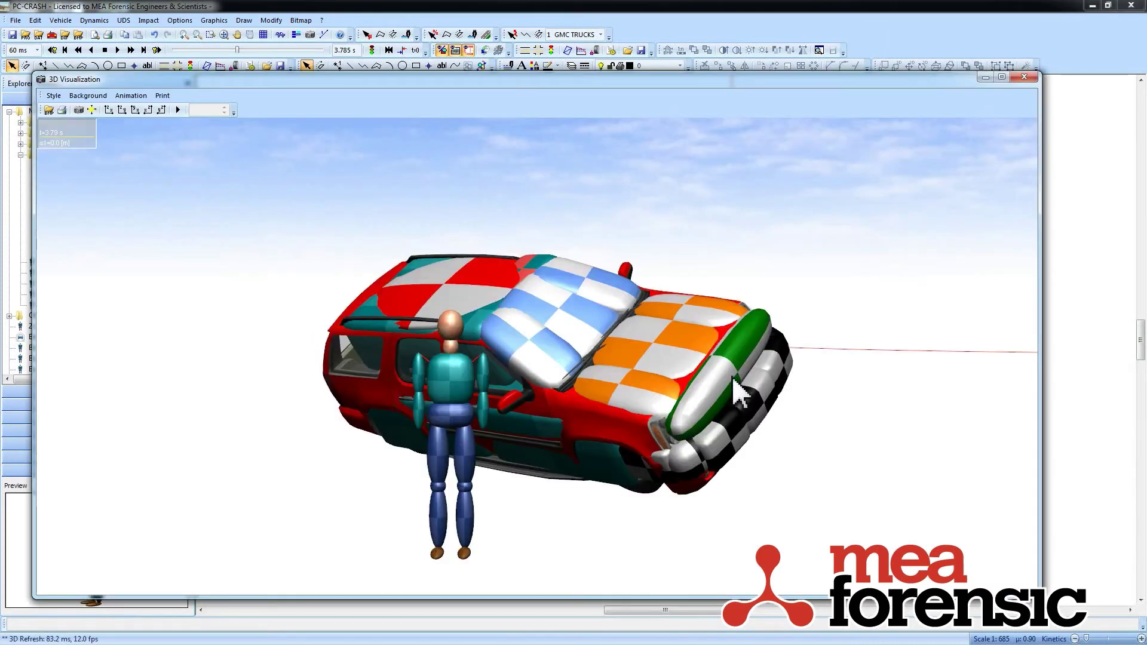
scroll(725, 388, up, 2)
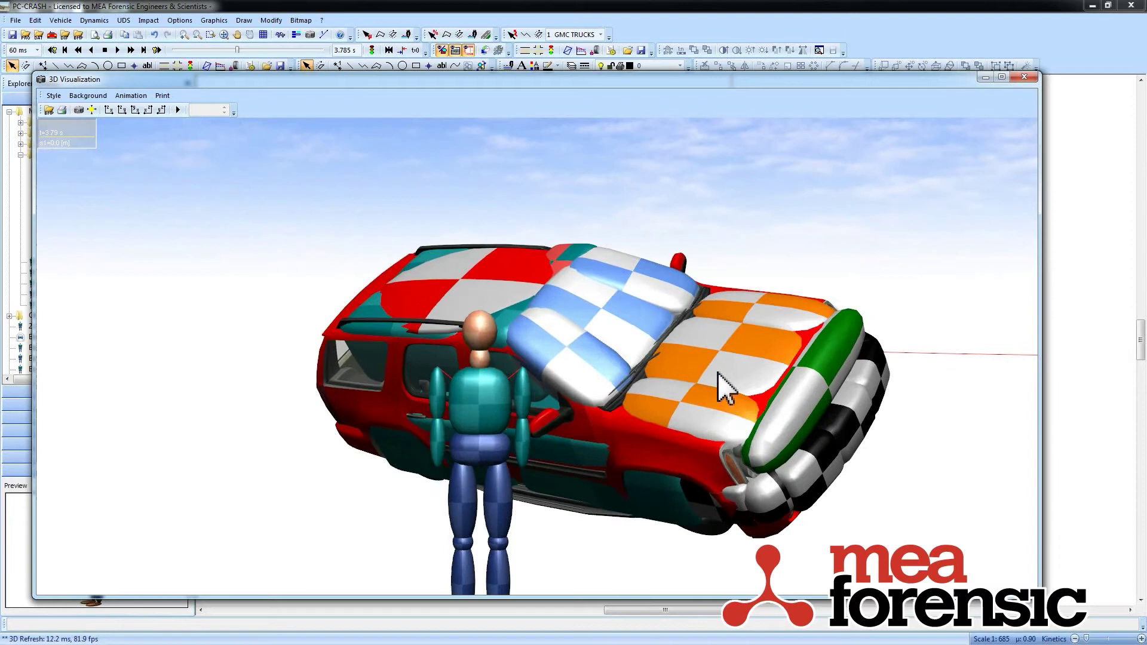
click(1024, 76)
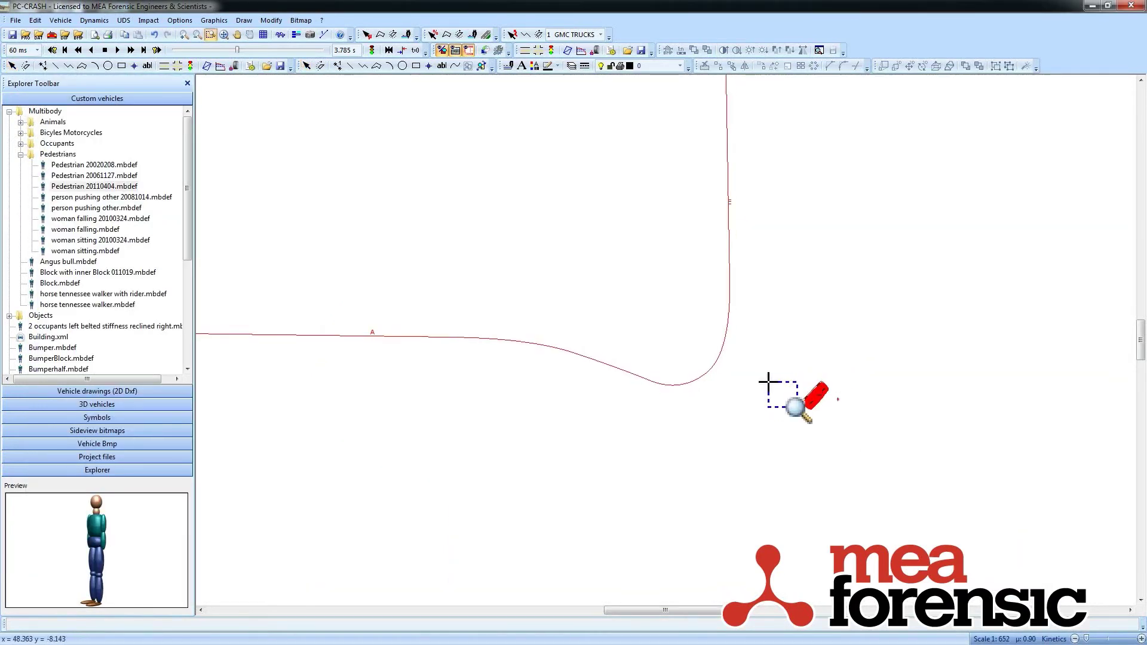
- Zoom in on the car and move the pedestrian just ahead of its front
drag(769, 385, 867, 421)
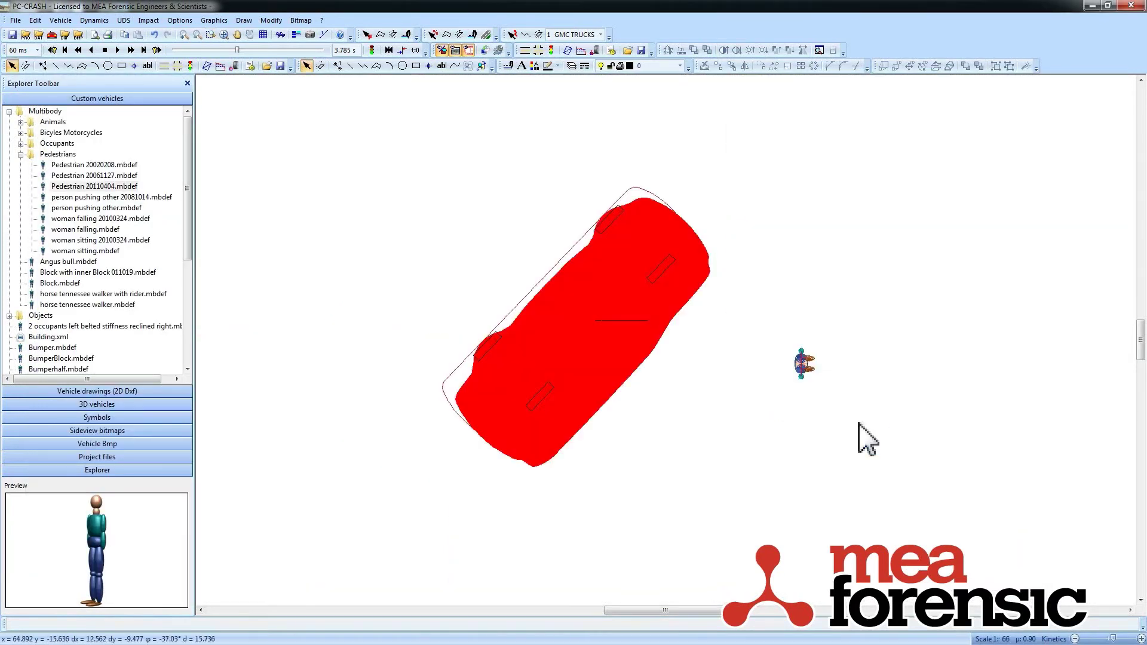
click(280, 34)
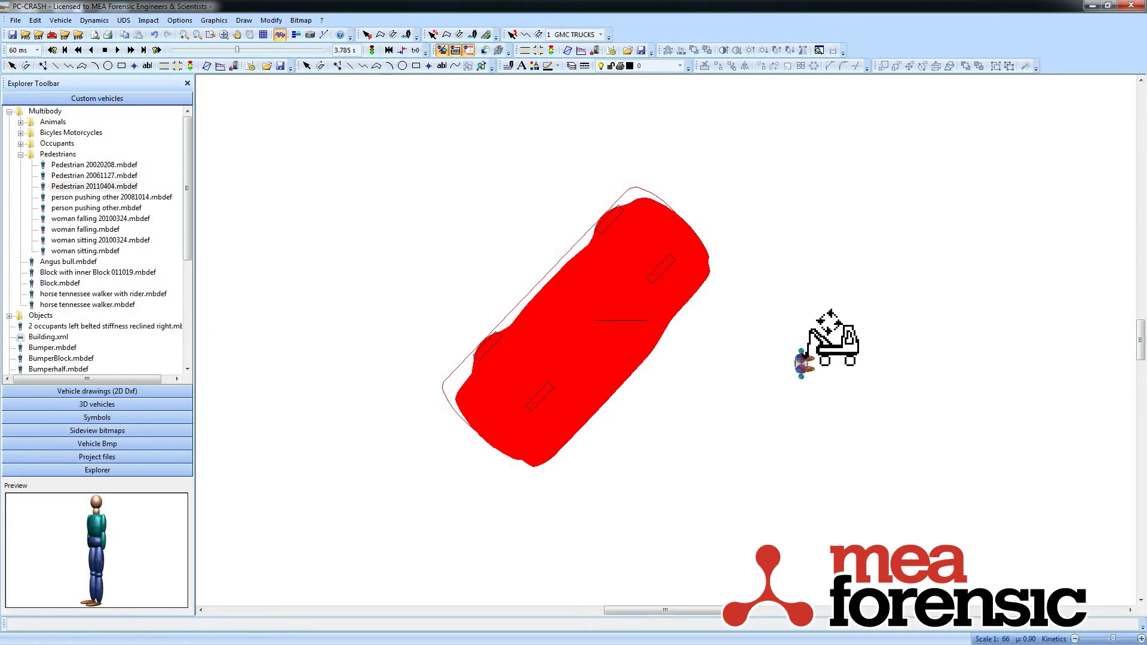
drag(825, 328, 749, 291)
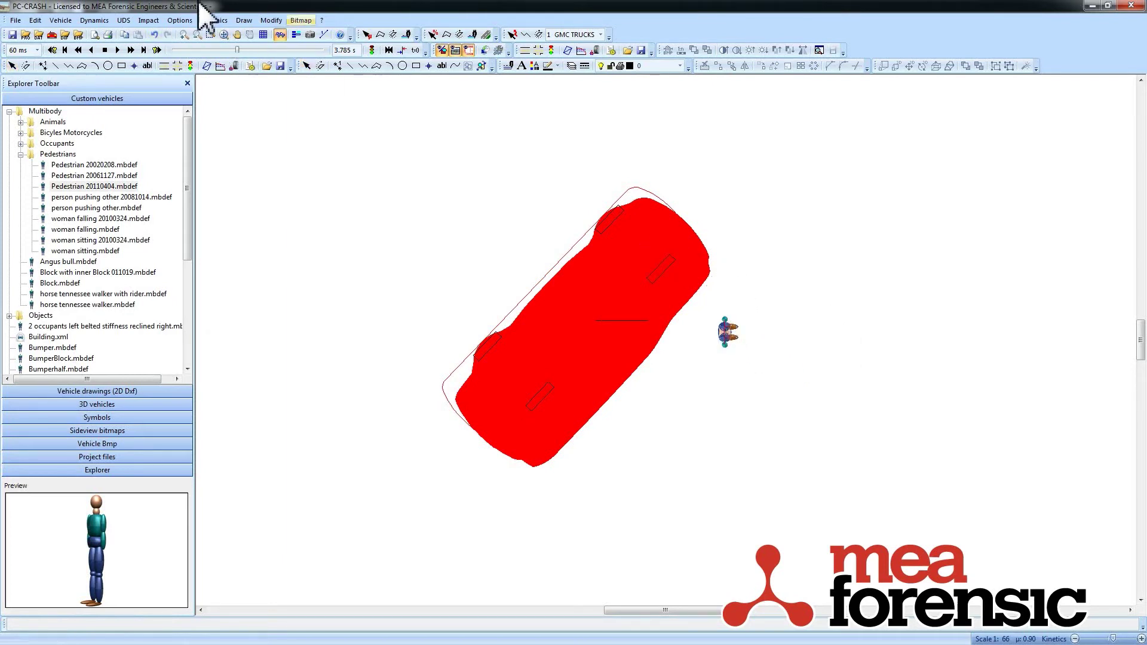
- Enable Vehicle ellipsoid contakt in the pedestrian's multibody system properties and confirm
click(351, 21)
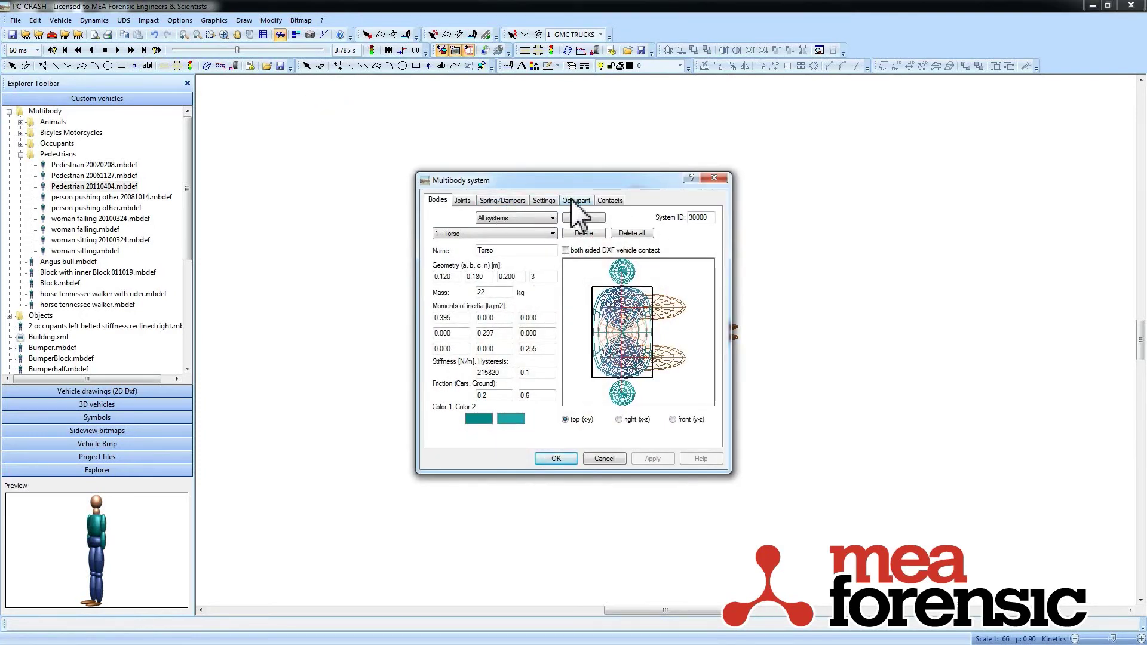
click(544, 201)
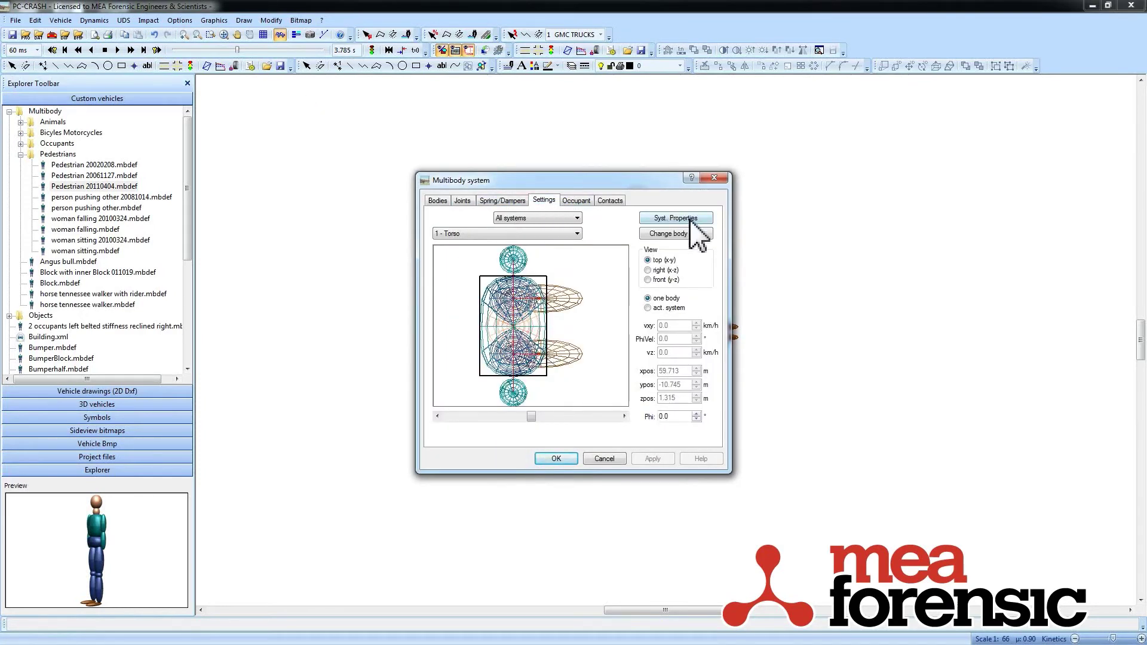
click(693, 219)
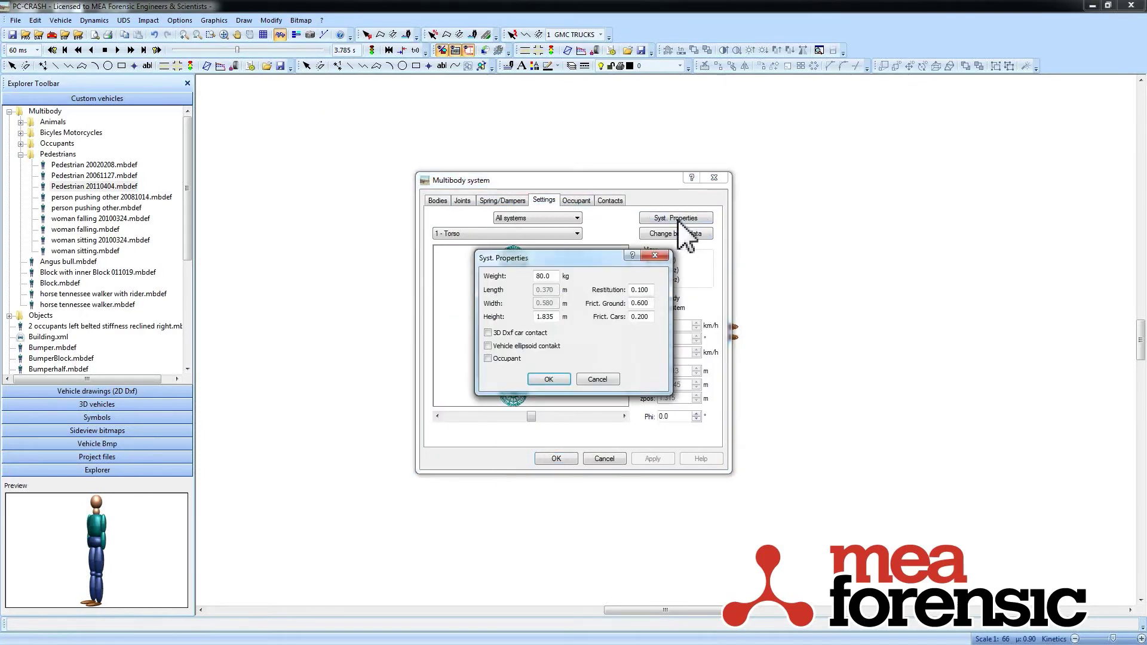
click(488, 345)
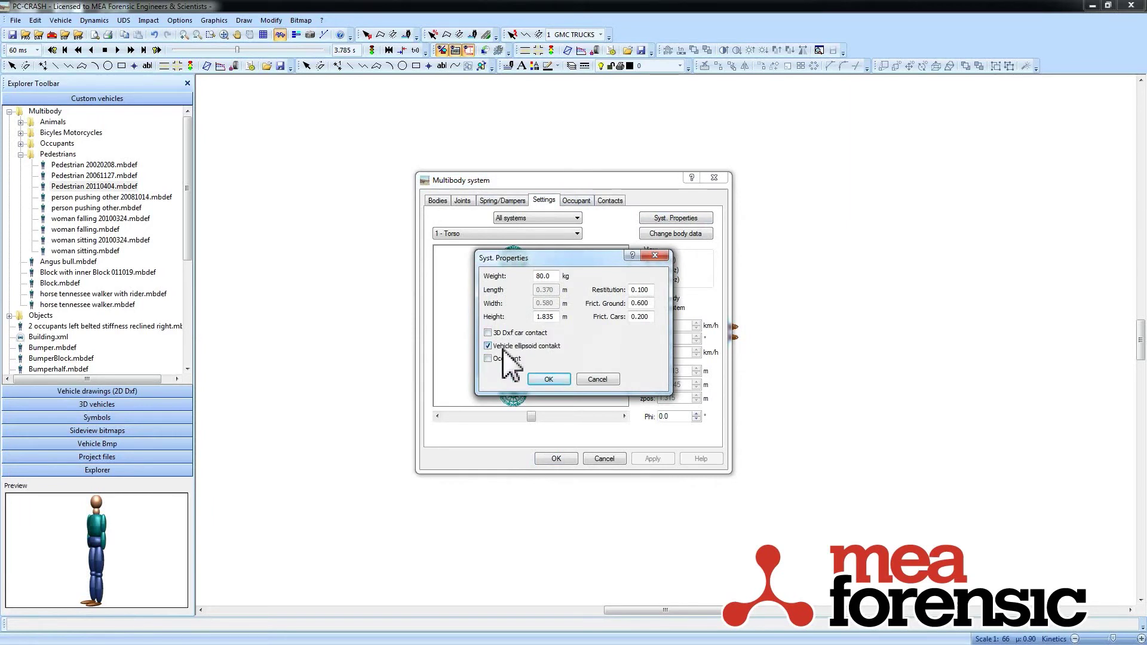
click(549, 380)
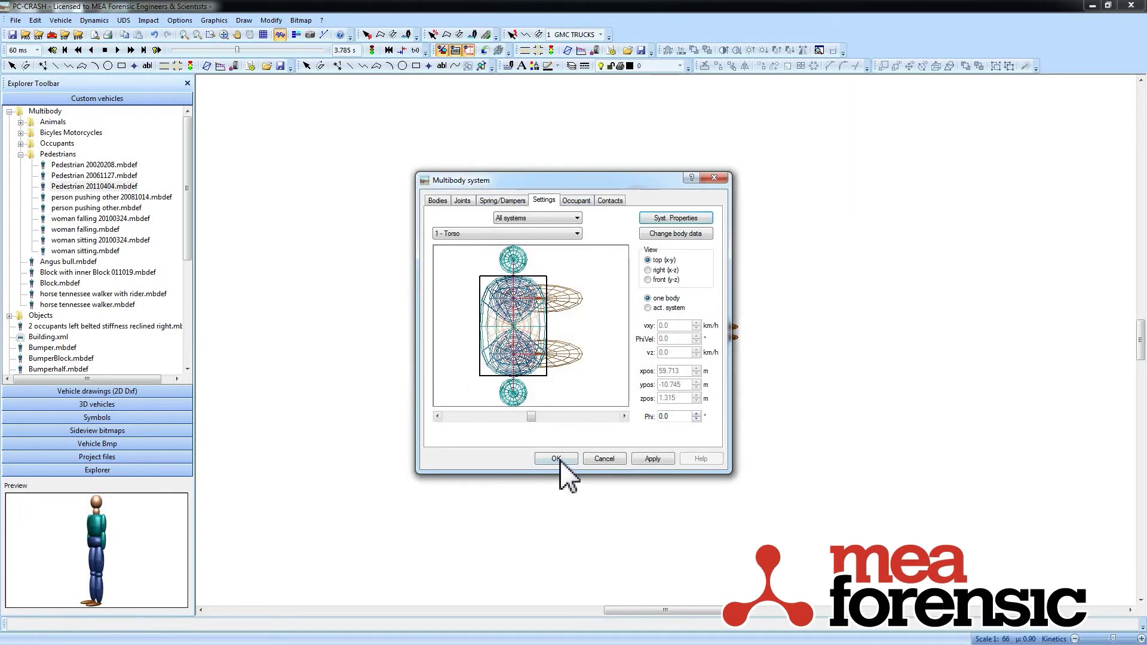
click(556, 459)
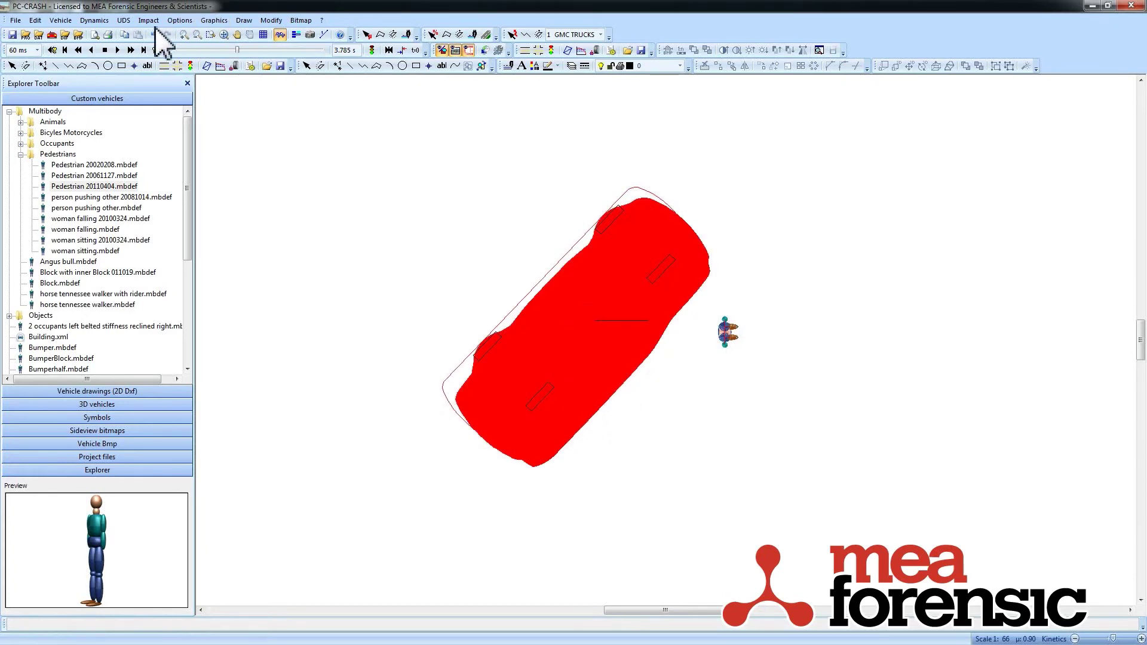
- Reset time to zero, set the integration step to 0.5 ms, and open the 3D view with F9
click(118, 51)
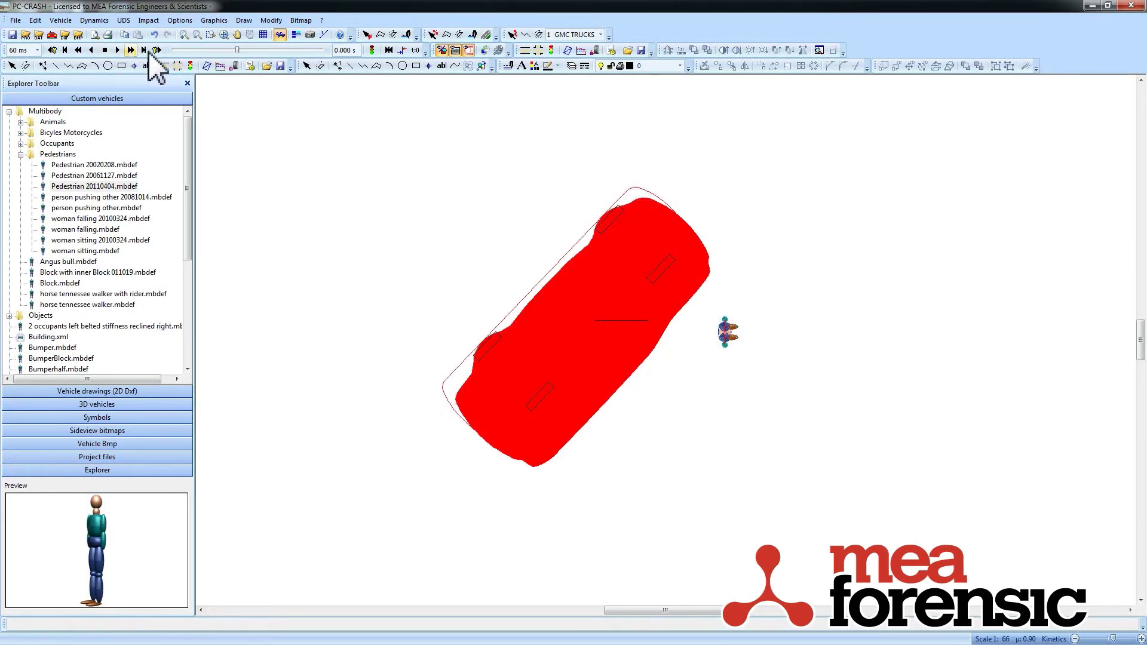
click(372, 51)
click(616, 237)
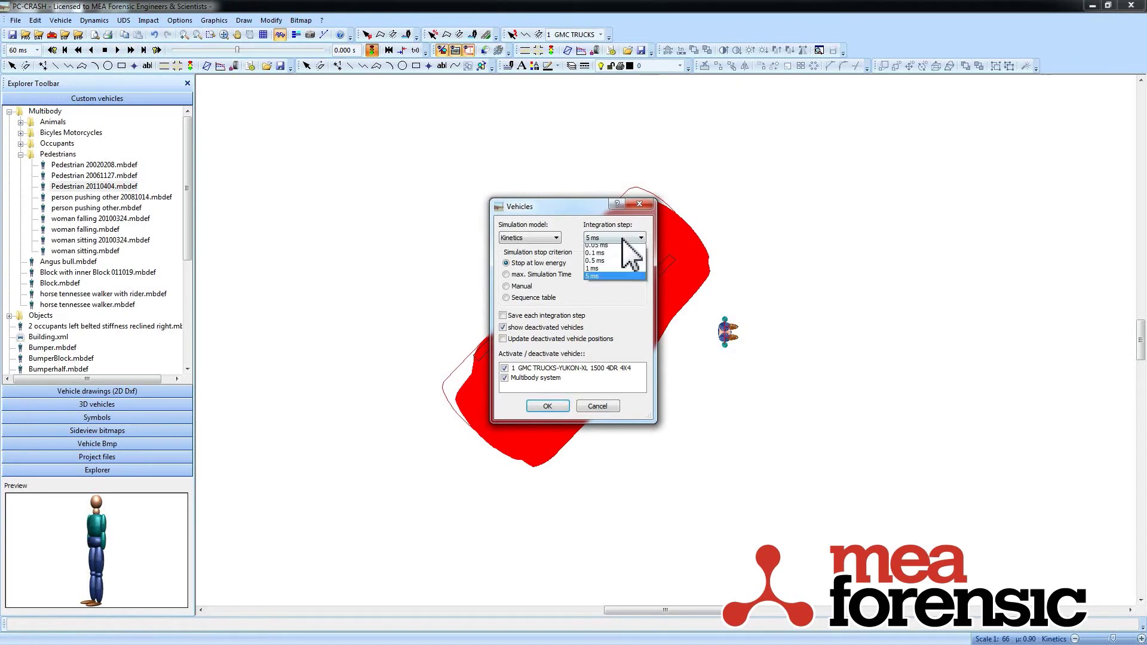
click(615, 288)
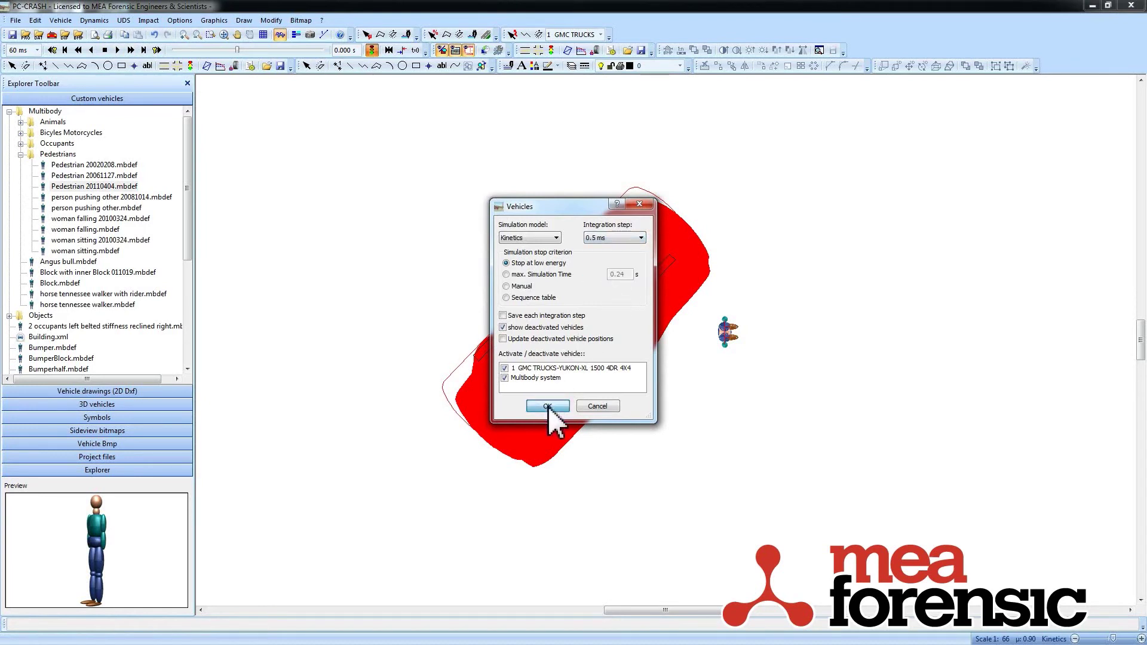
click(547, 407)
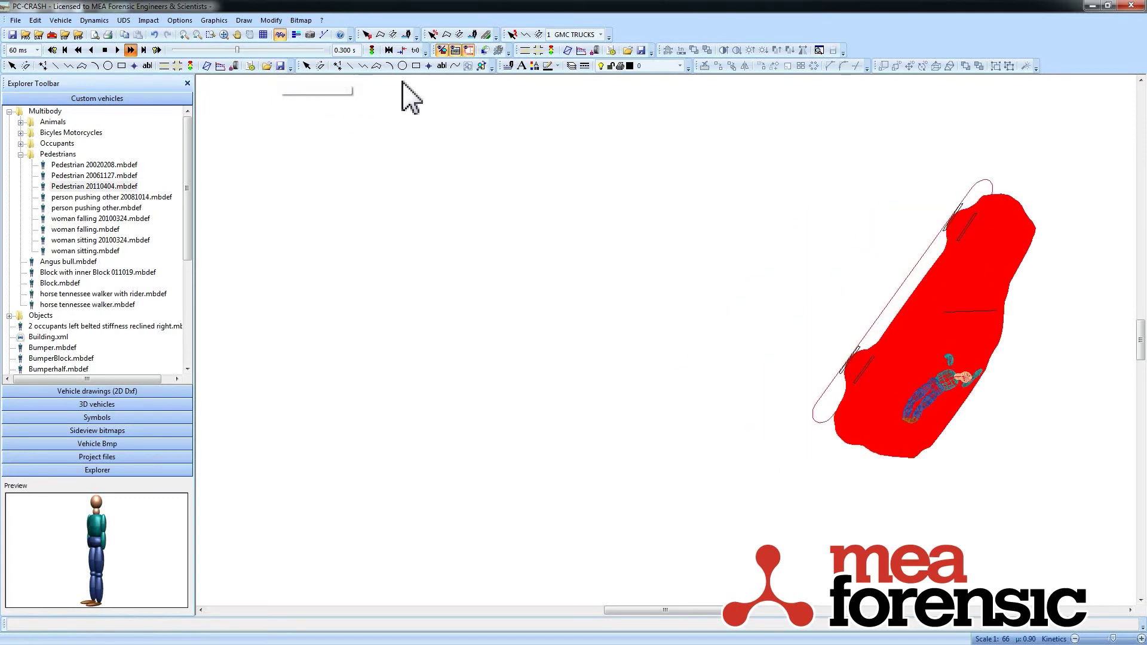
right_click(518, 143)
key(F9)
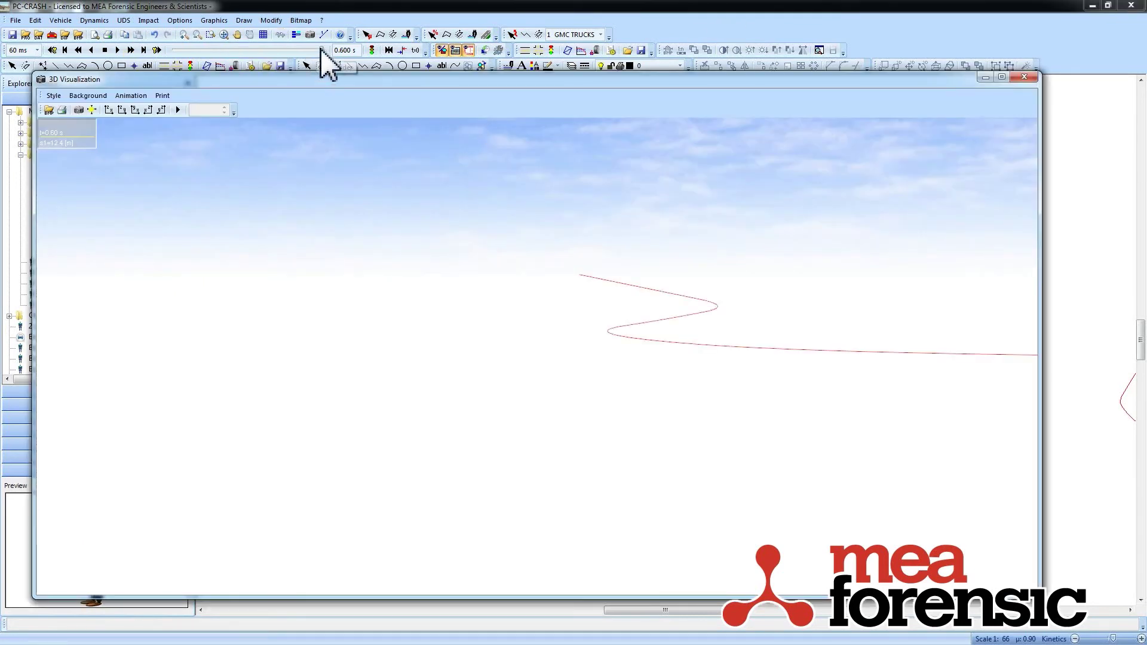
- Scrub the 3D animation to 0.158 s, showing the pedestrian folded onto the hood against the windshield
drag(320, 50, 169, 128)
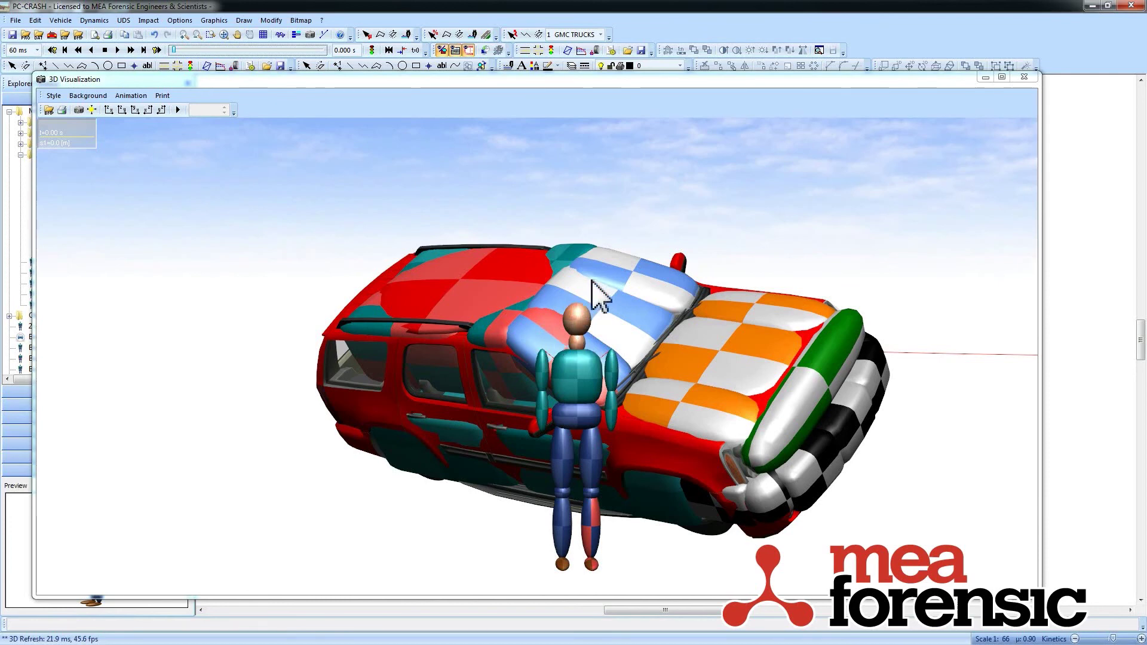
drag(176, 50, 218, 94)
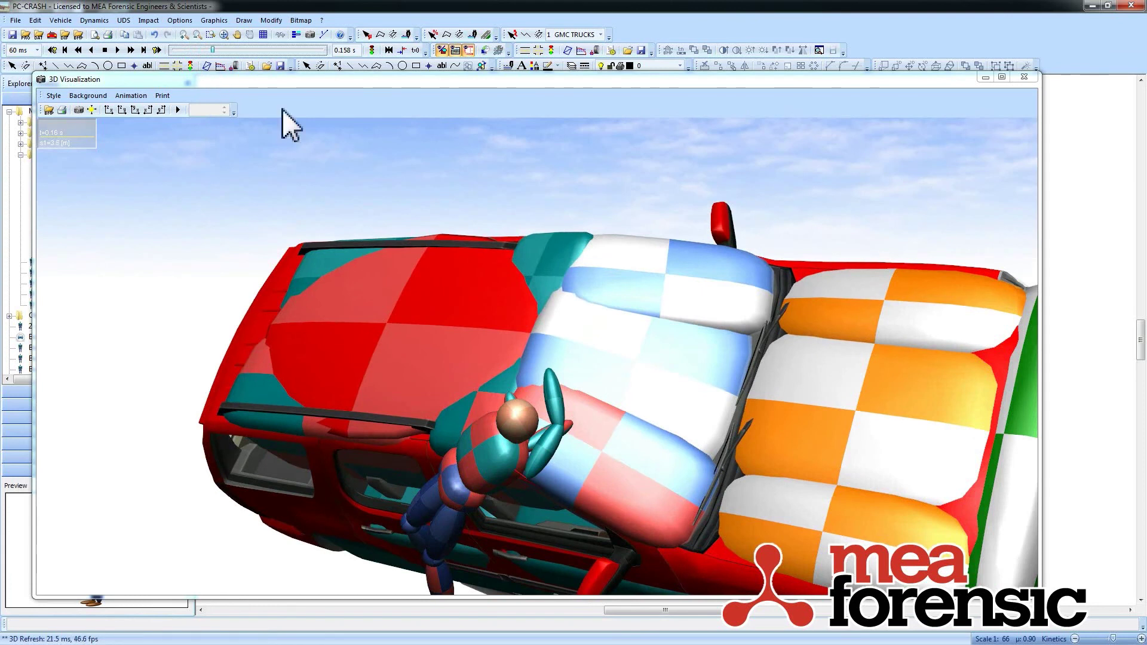